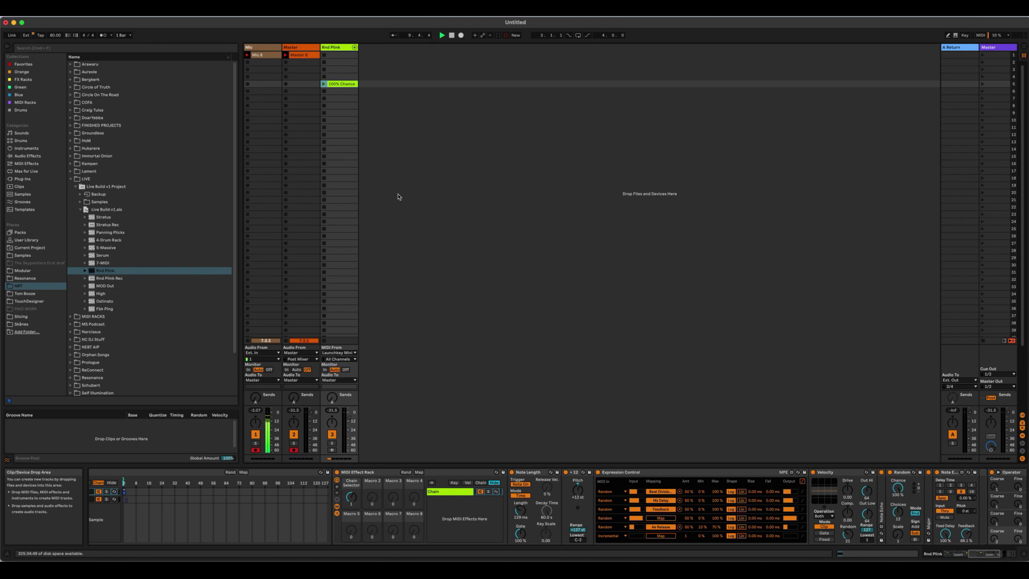
Step: Launch the 100% Chance clip on the Rnd Plink track and select that track
click(324, 85)
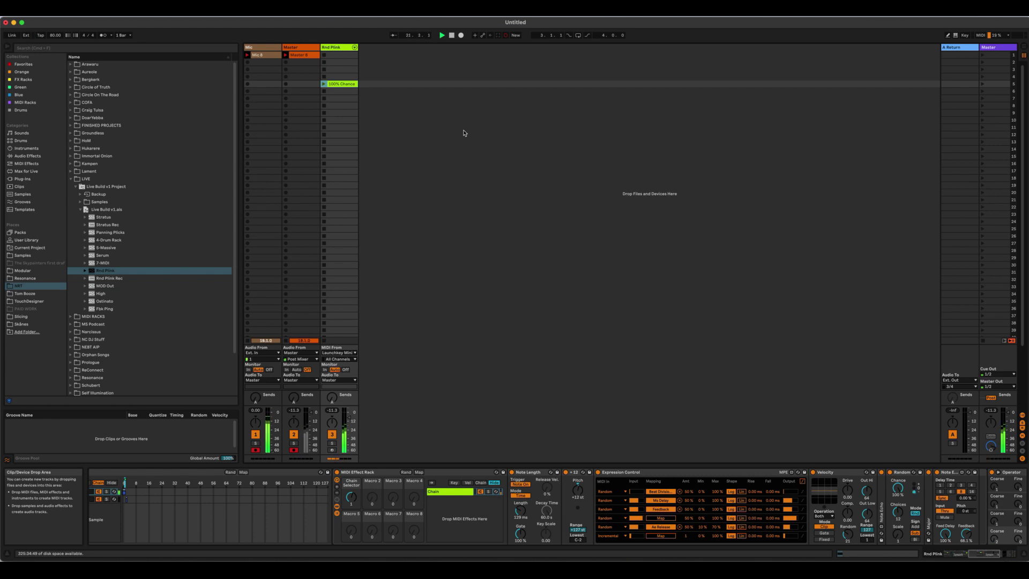
click(335, 49)
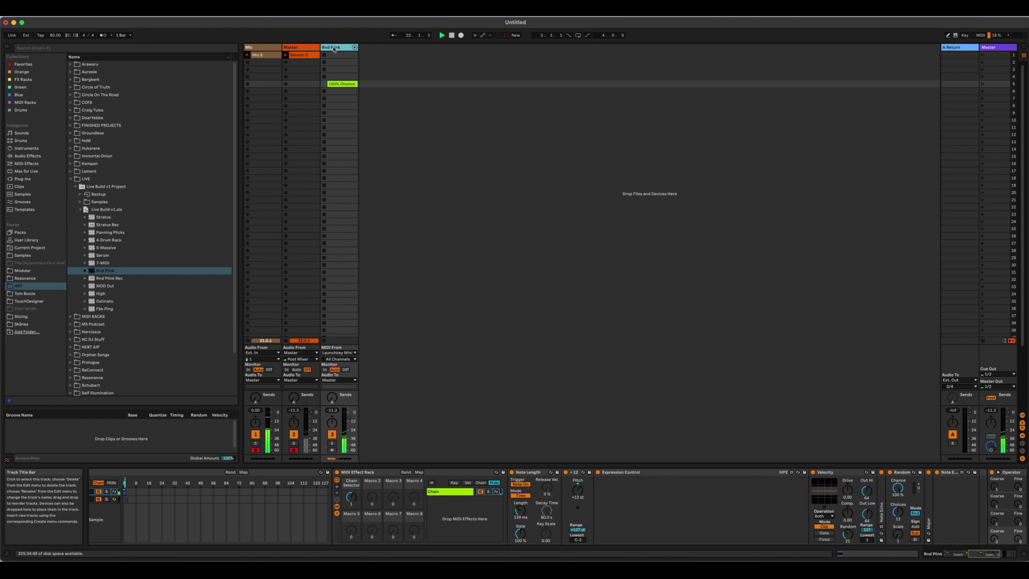
Step: Replace the Rnd Plink track with a new Operator MIDI track monitored In
key(Delete)
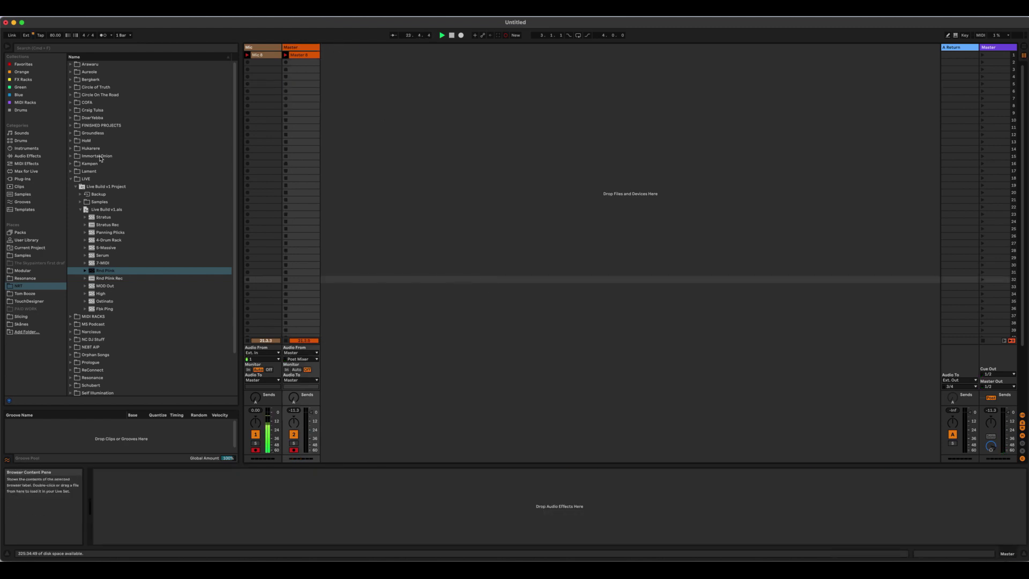
click(44, 155)
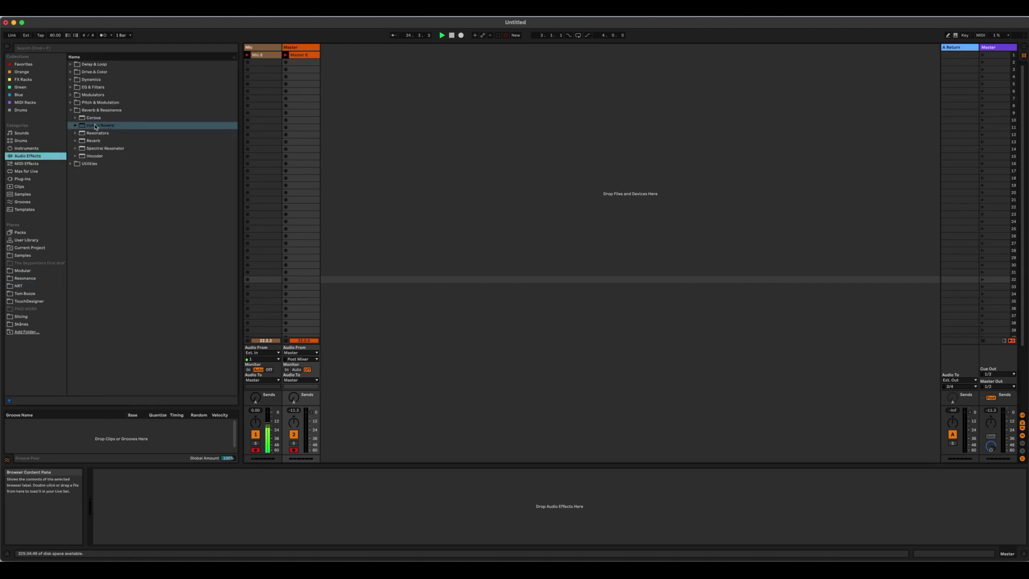
click(26, 148)
drag(92, 125, 341, 108)
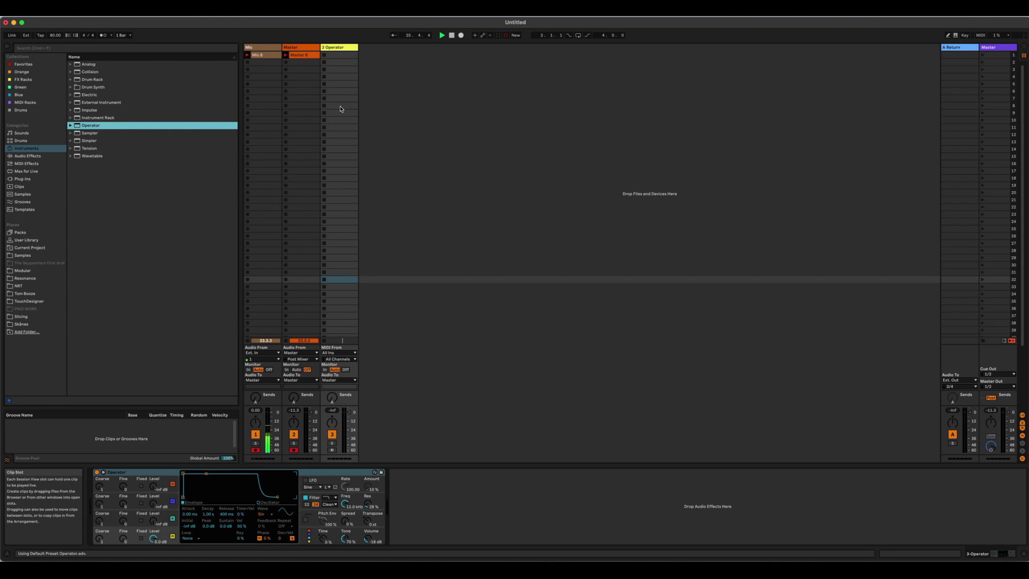
click(325, 369)
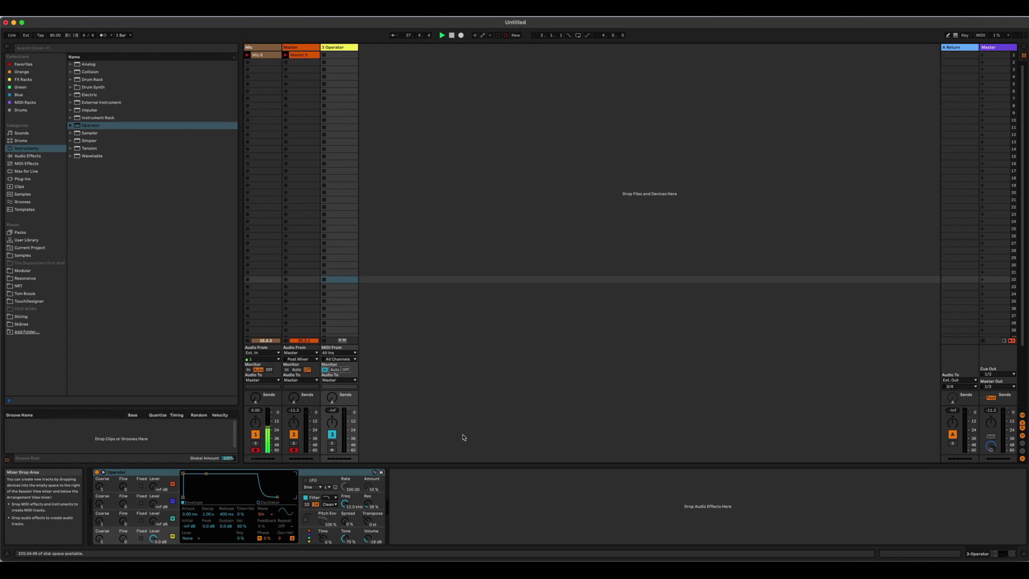
Step: Give Operator a SawD wave, a short decay with no sustain, and a 2.53 kHz filter cutoff
click(263, 526)
click(268, 436)
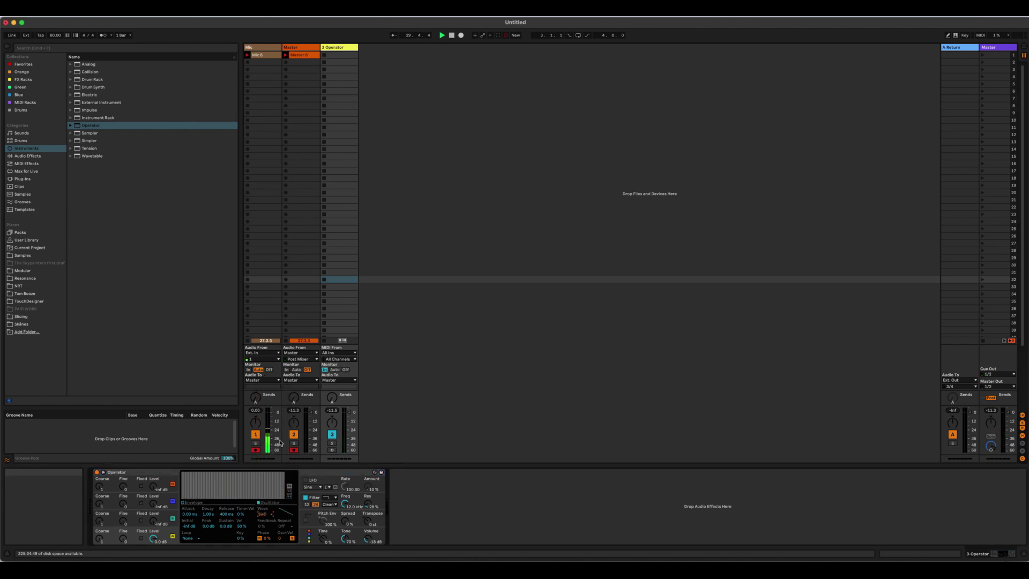
click(184, 502)
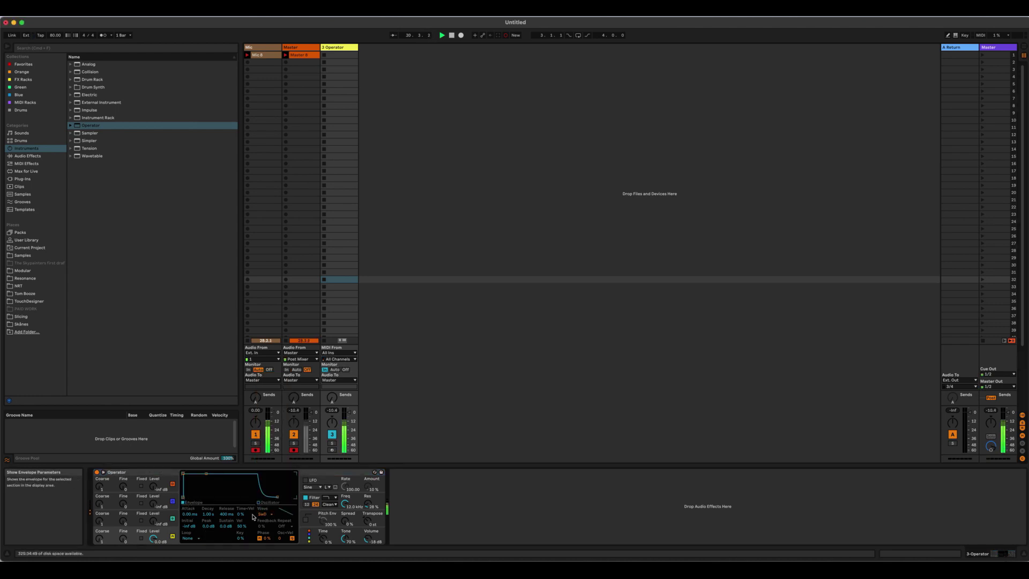
drag(208, 476, 202, 497)
drag(345, 504, 345, 512)
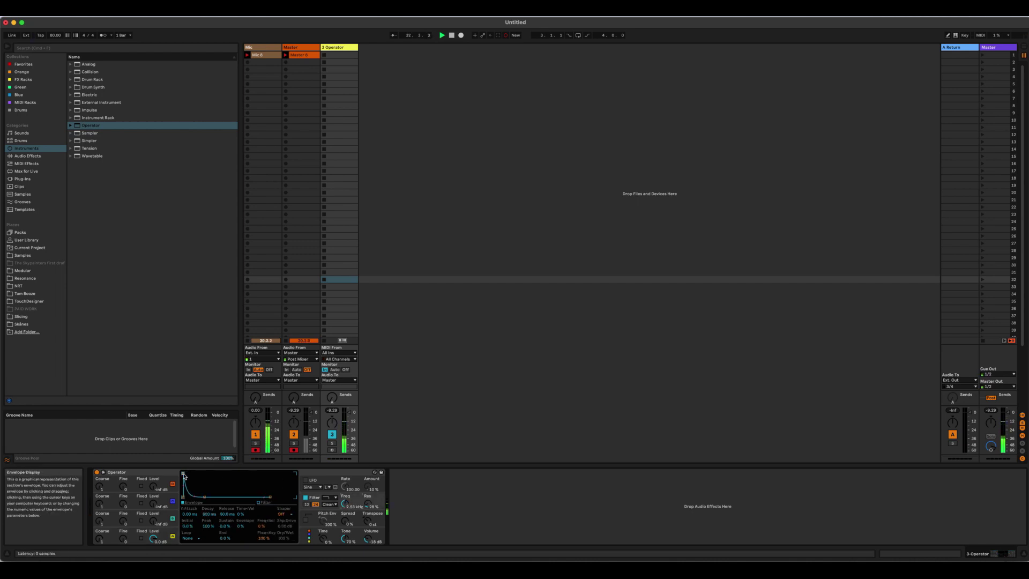
drag(183, 473, 189, 473)
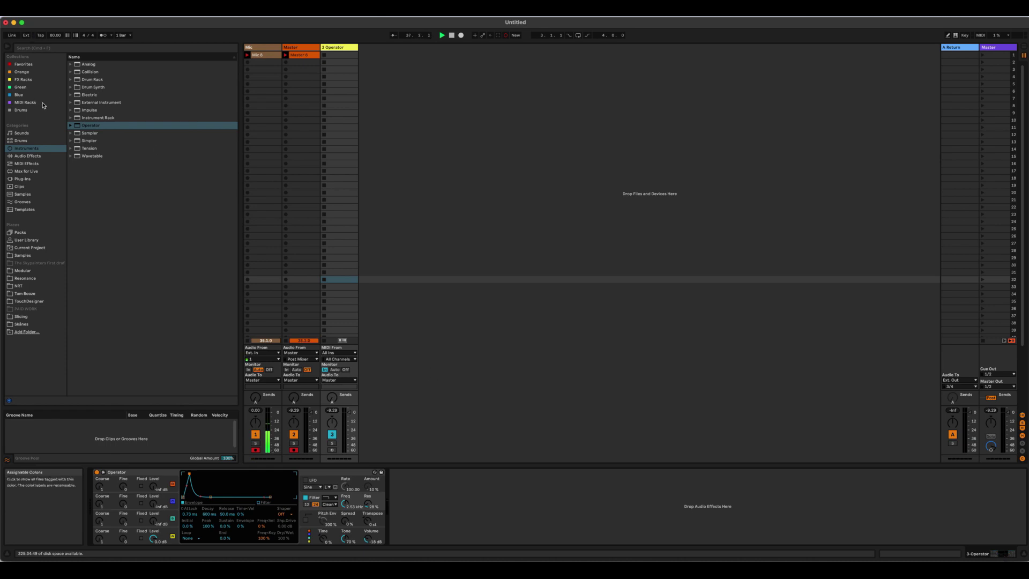
Step: Insert a Random MIDI effect before Operator, adjust its Scale and set its sign to Bi
click(27, 163)
drag(89, 148, 103, 494)
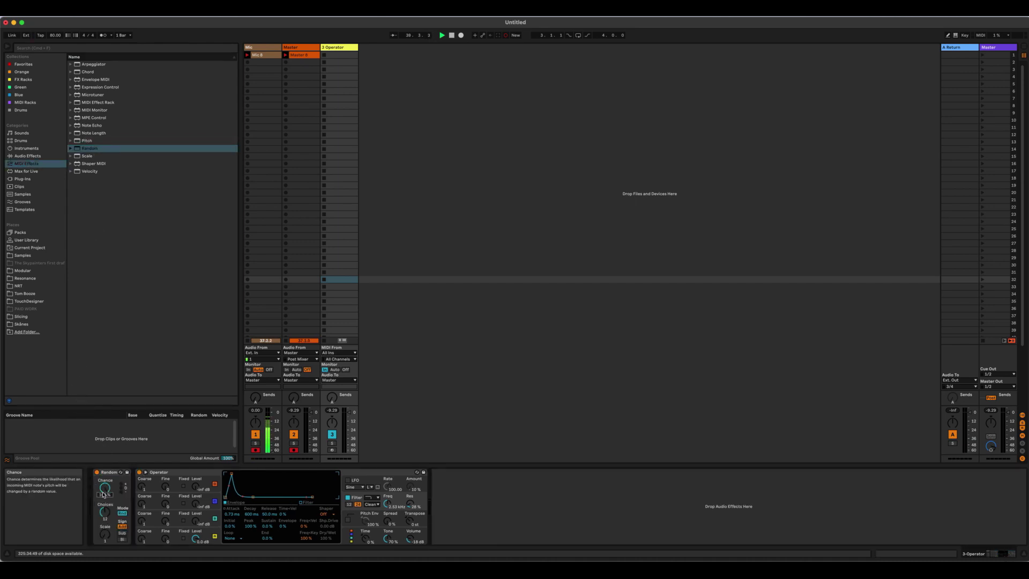
click(106, 535)
drag(106, 535, 106, 543)
click(123, 539)
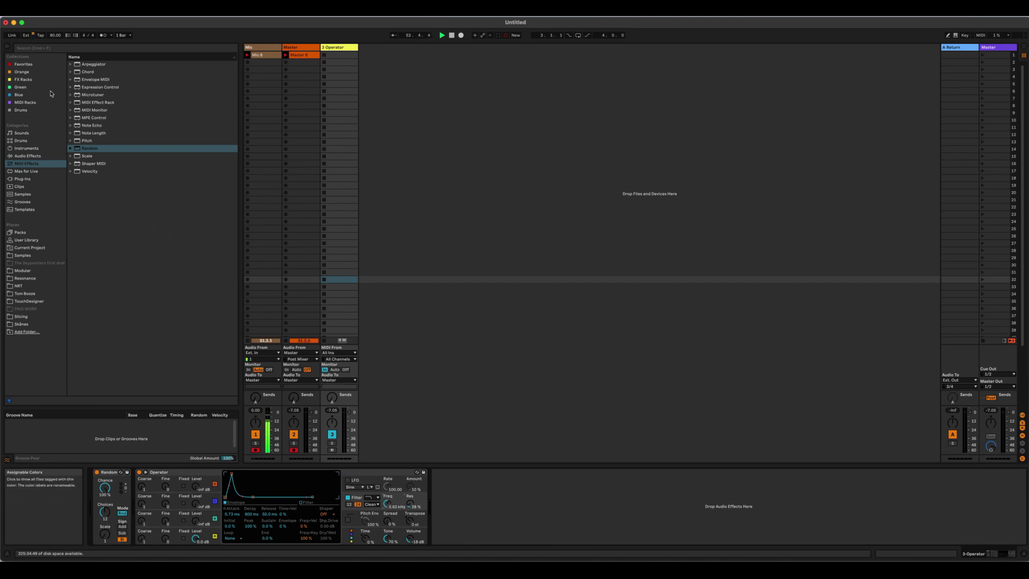
Step: Insert the Scale device's Major preset between Random and Operator
click(72, 157)
click(72, 156)
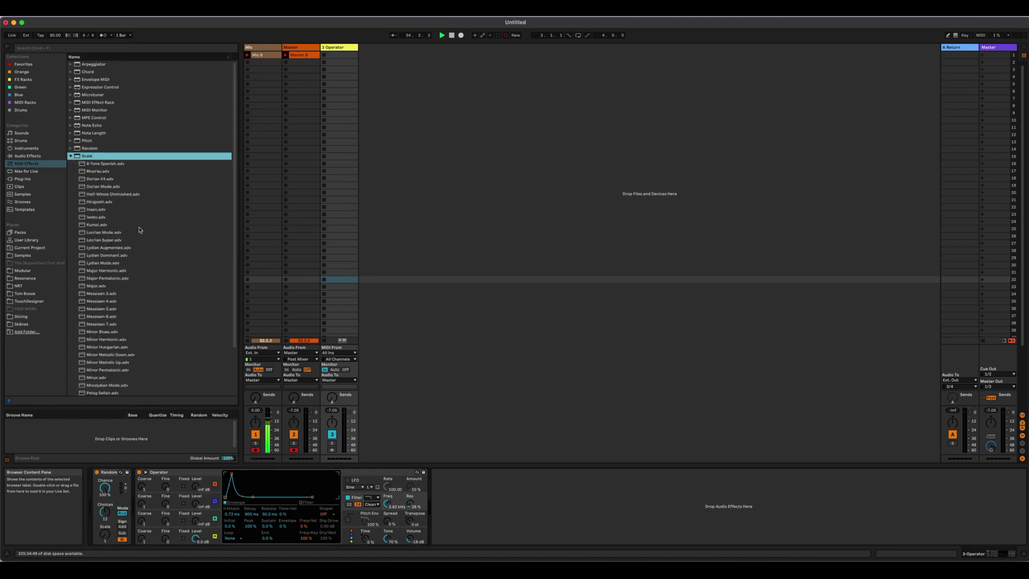
scroll(149, 306, down, 2)
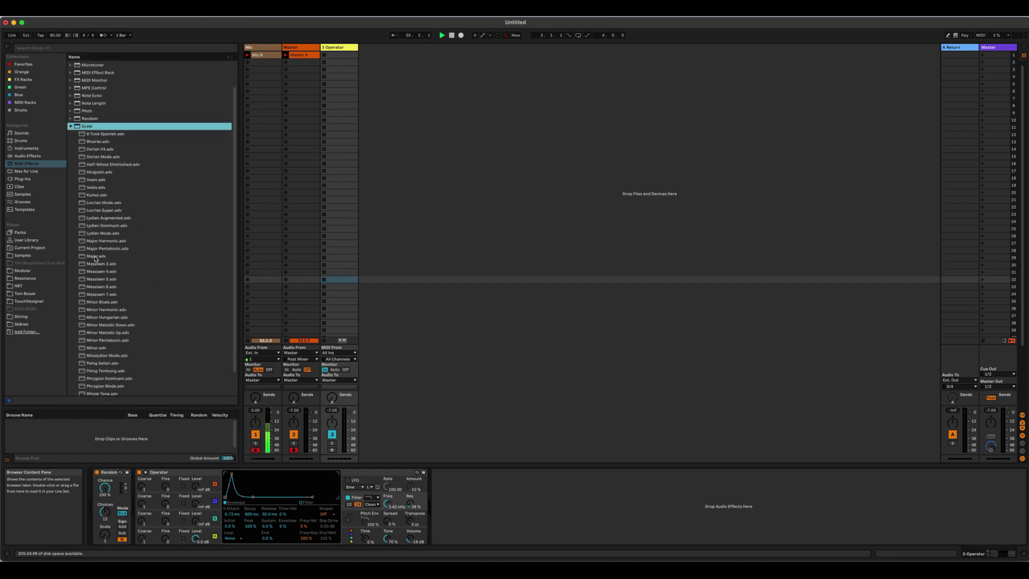
drag(97, 257, 137, 512)
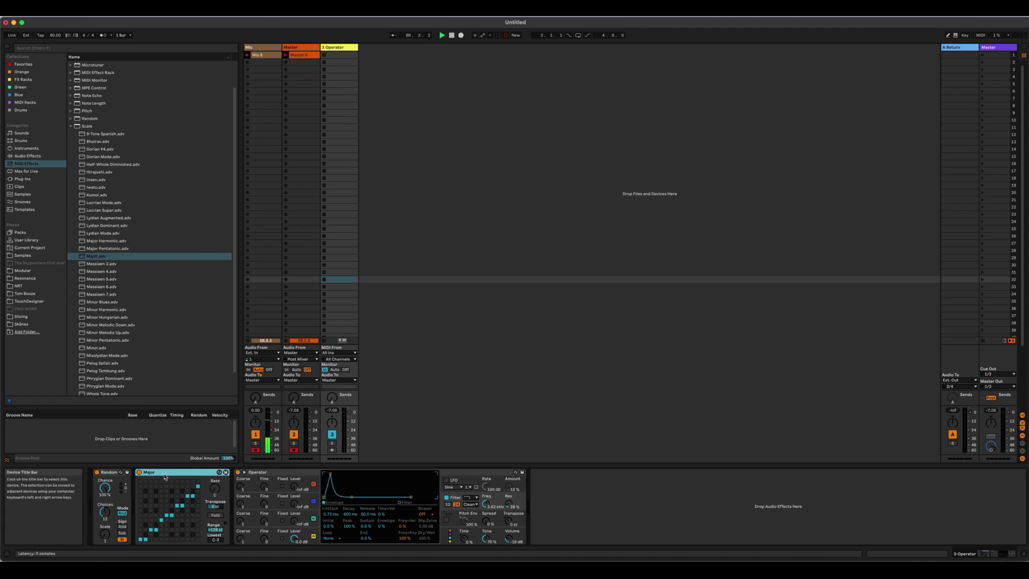
click(71, 126)
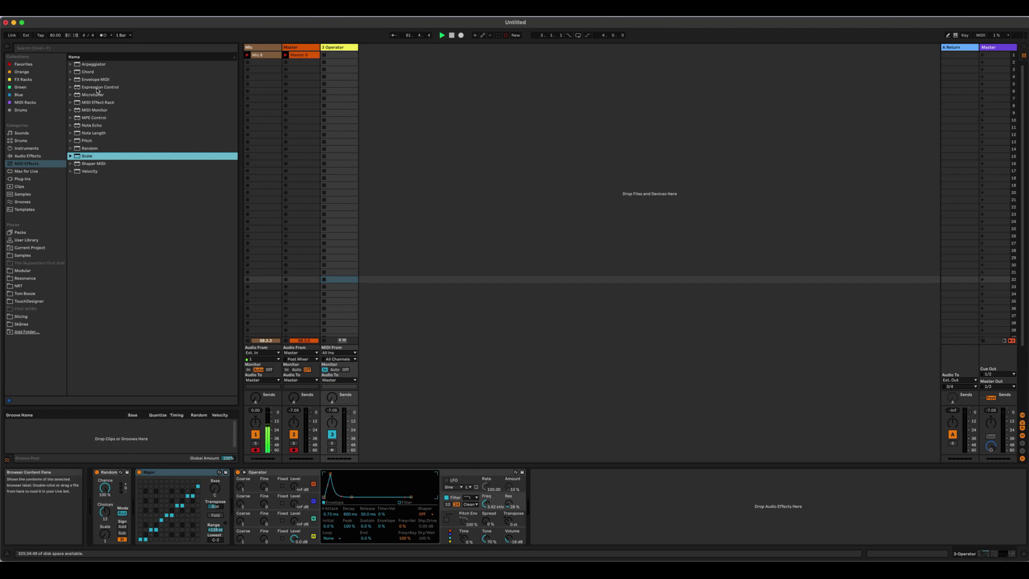
Step: Add Note Echo before Operator and Expression Control between Major and Note Echo
click(96, 127)
drag(95, 127, 255, 505)
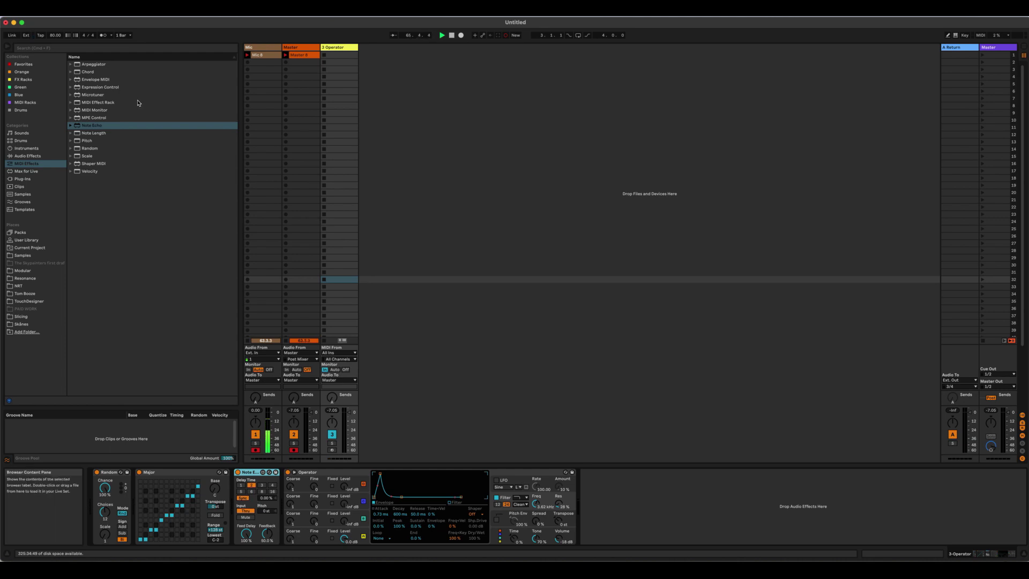
click(99, 87)
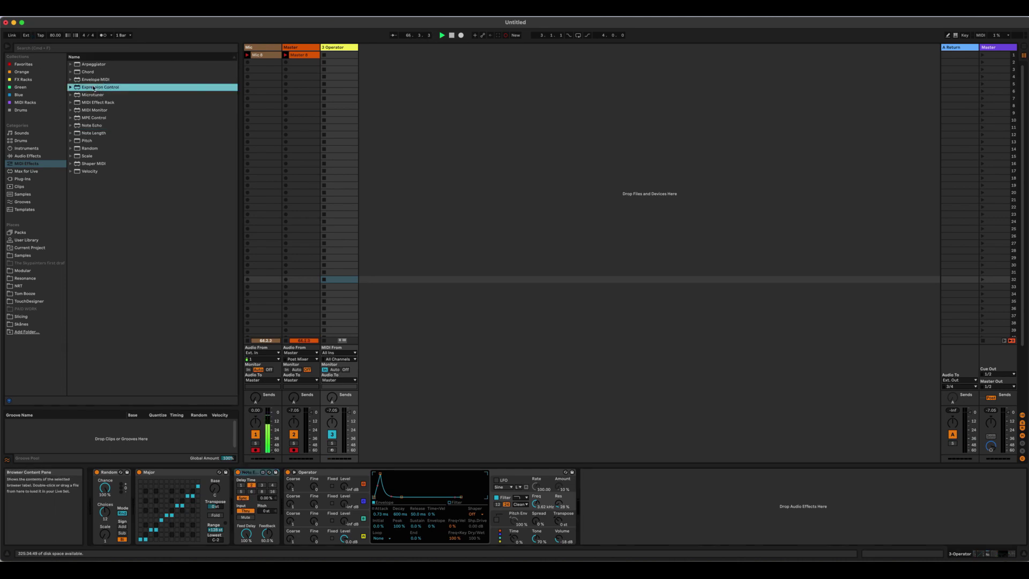
drag(107, 102, 232, 509)
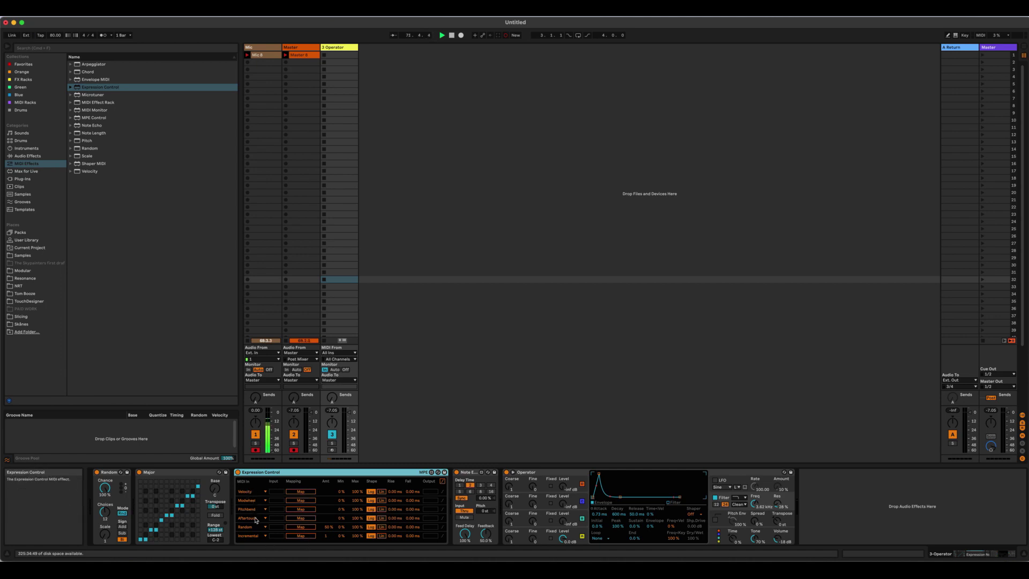
Step: Feed Expression Control row 1 from Random and map it to Note Echo's millisecond delay time
click(256, 491)
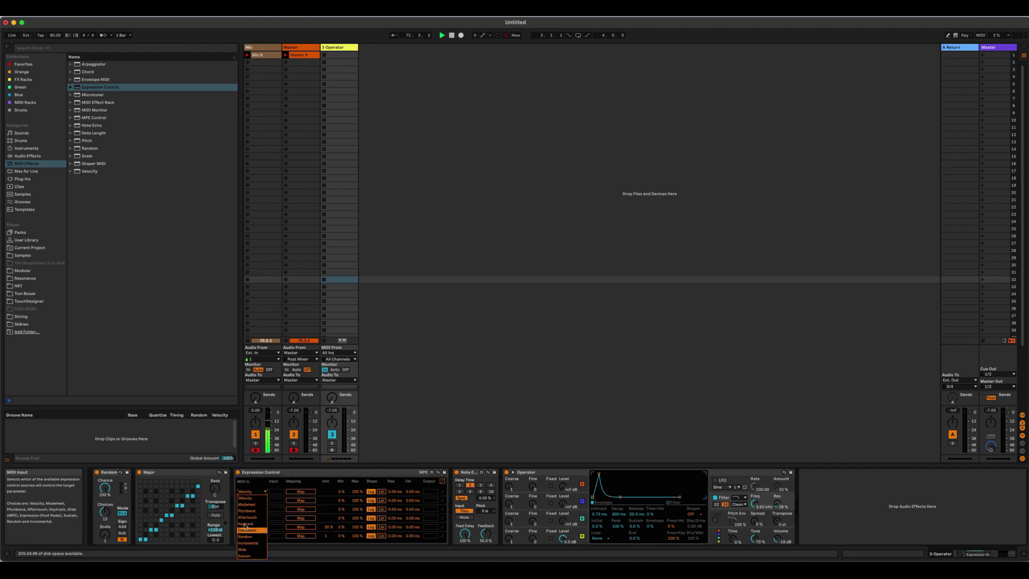
click(253, 536)
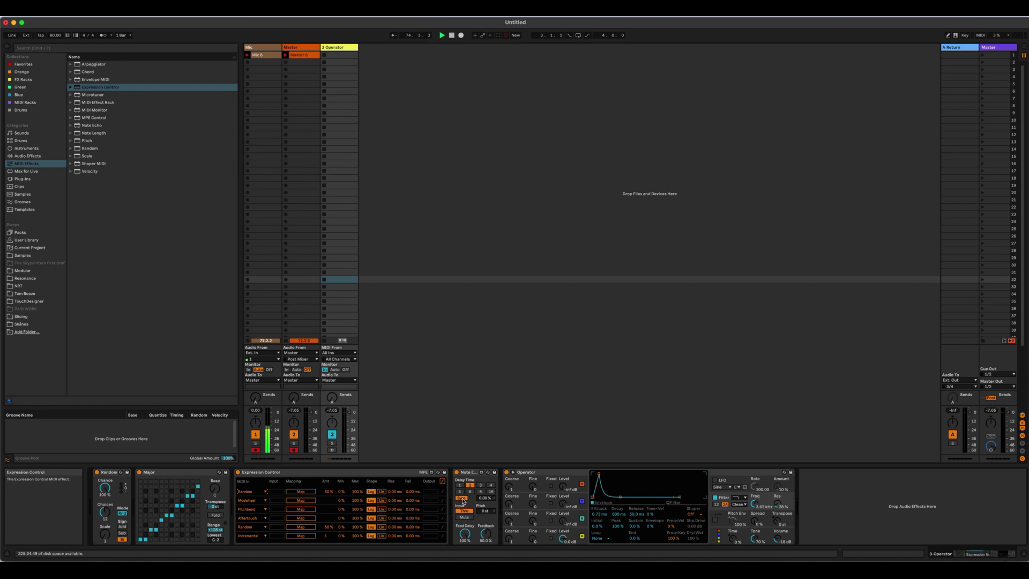
click(462, 499)
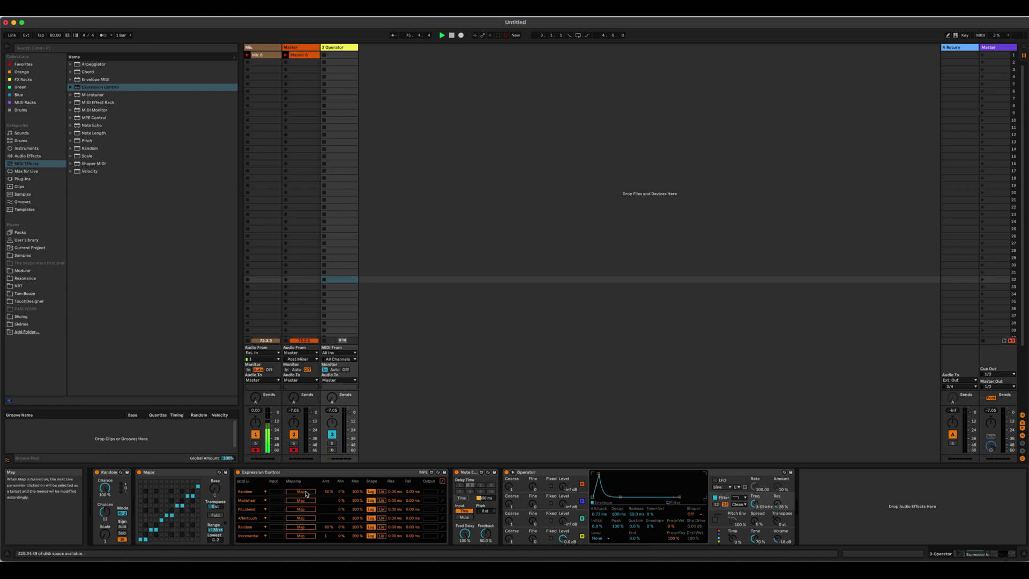
click(306, 493)
click(489, 500)
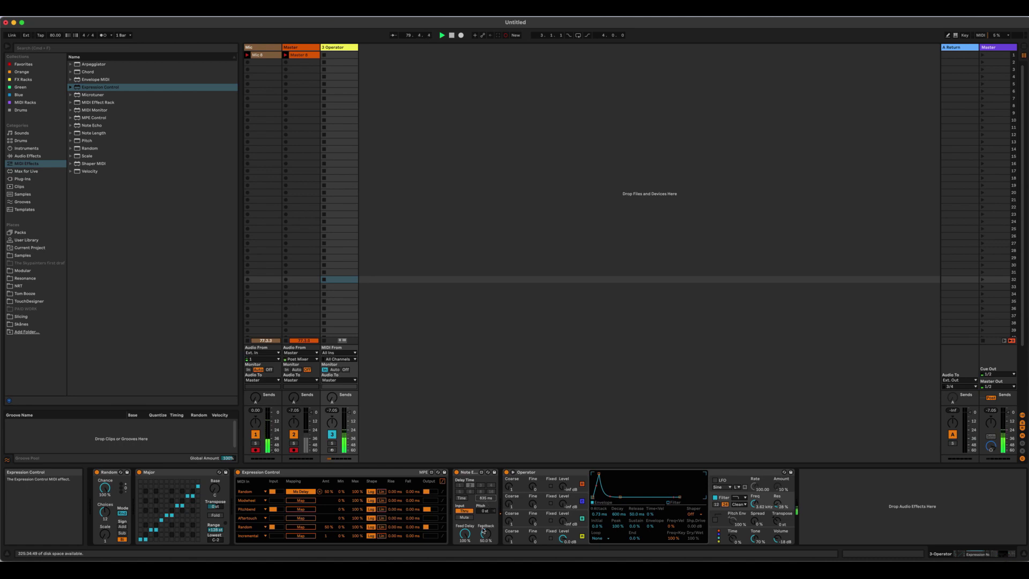
Step: Set feedback to 33.5 %, map Random row 2 to it (7–59 %), and narrow the delay row to 12–82 %
drag(487, 535, 487, 545)
click(261, 500)
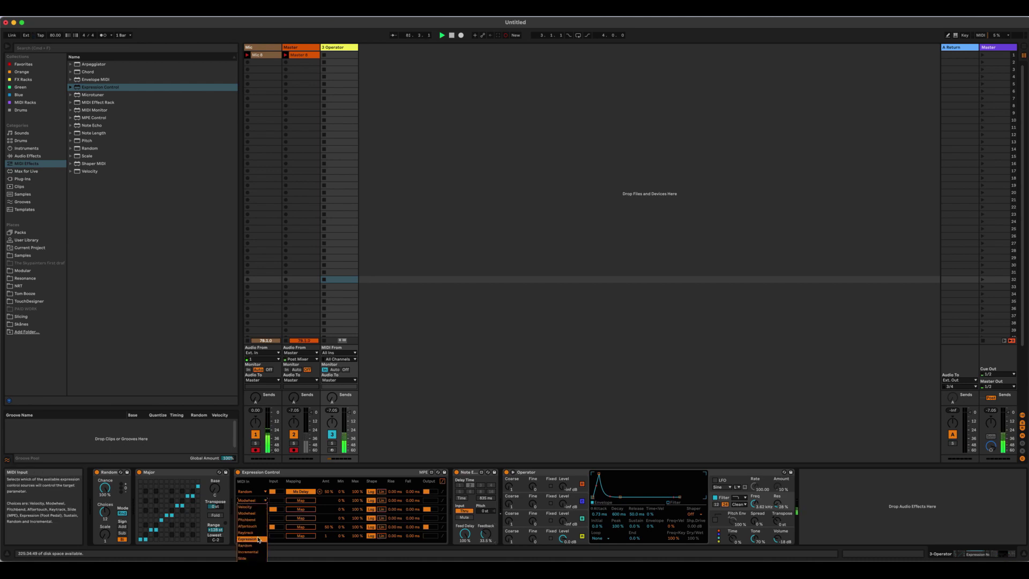
click(258, 547)
click(301, 500)
click(487, 537)
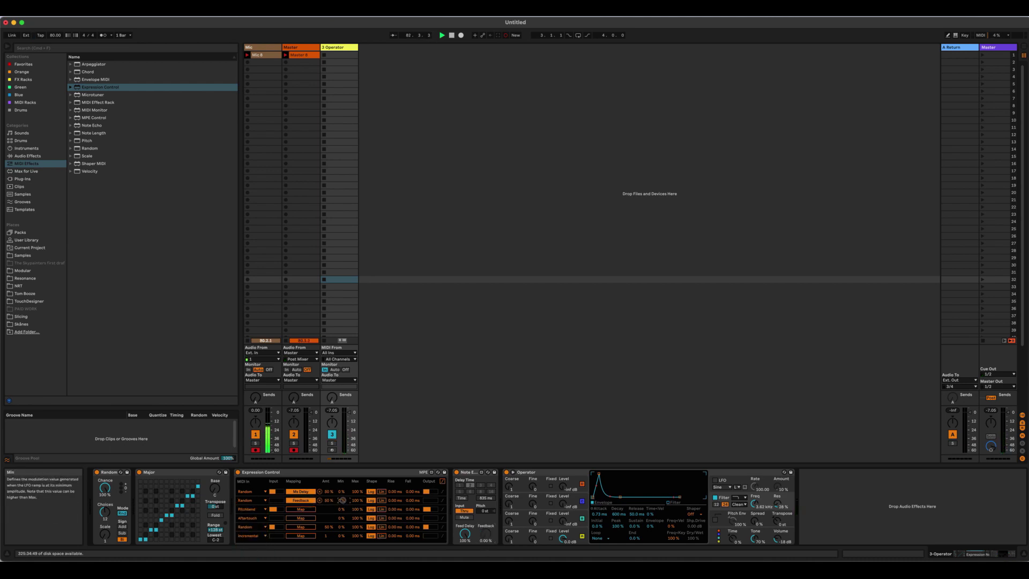
drag(343, 499, 363, 533)
drag(343, 489, 357, 506)
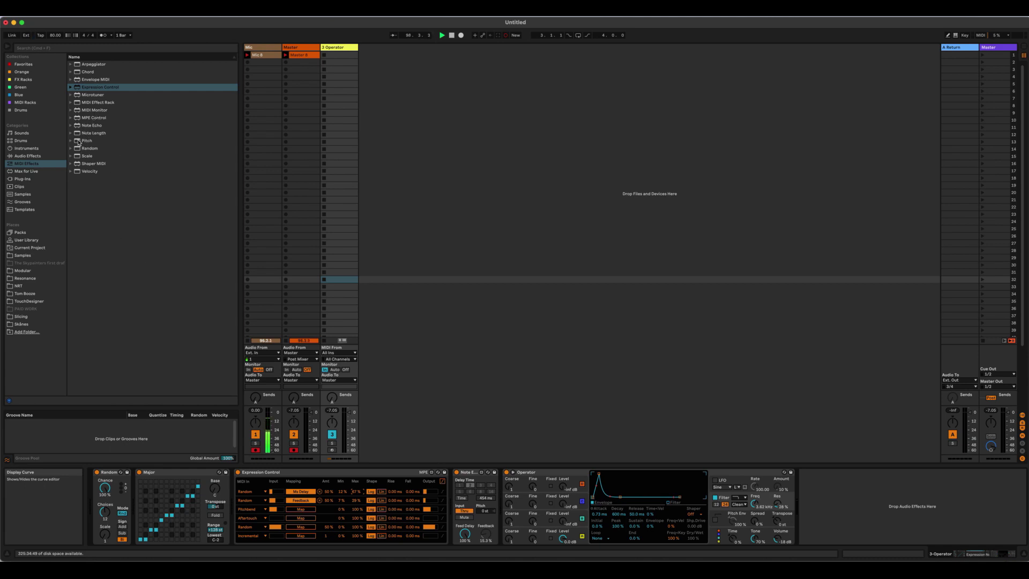
Step: Add a second Random device after Note Echo and raise its Chance to 100 %
drag(89, 148, 506, 523)
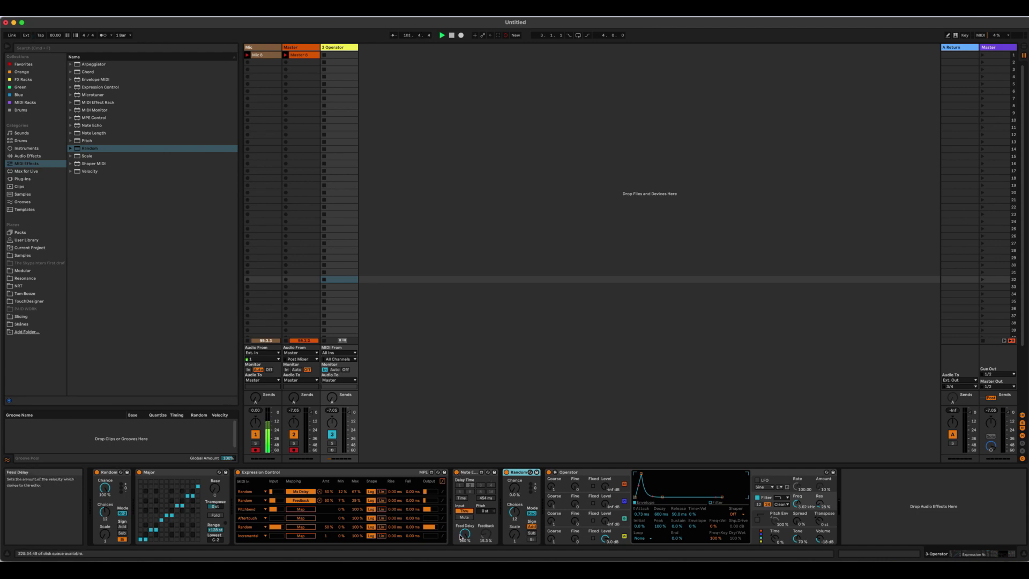
drag(514, 488, 514, 461)
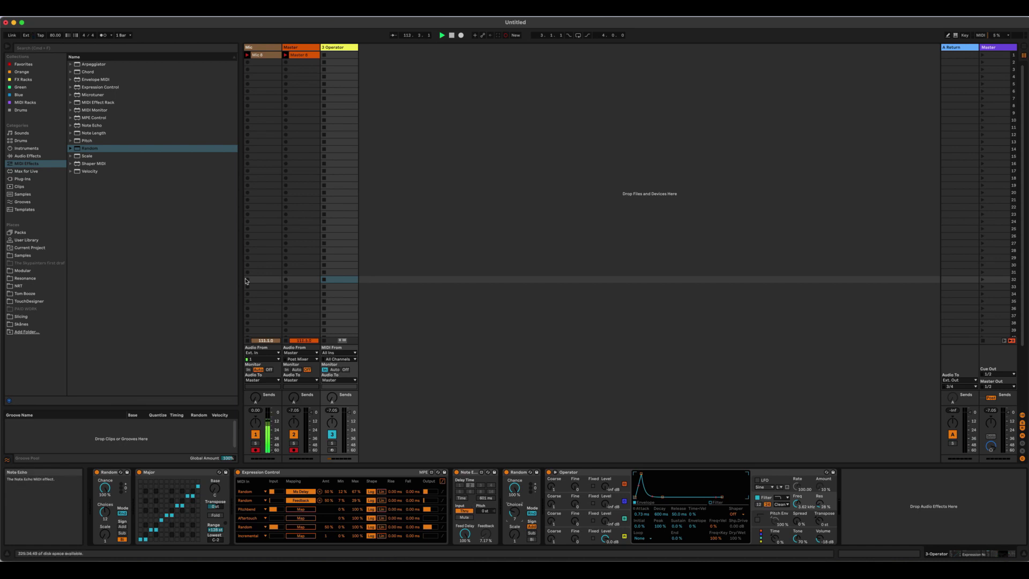
Step: Insert another Major scale preset between the second Random device and Operator
click(70, 156)
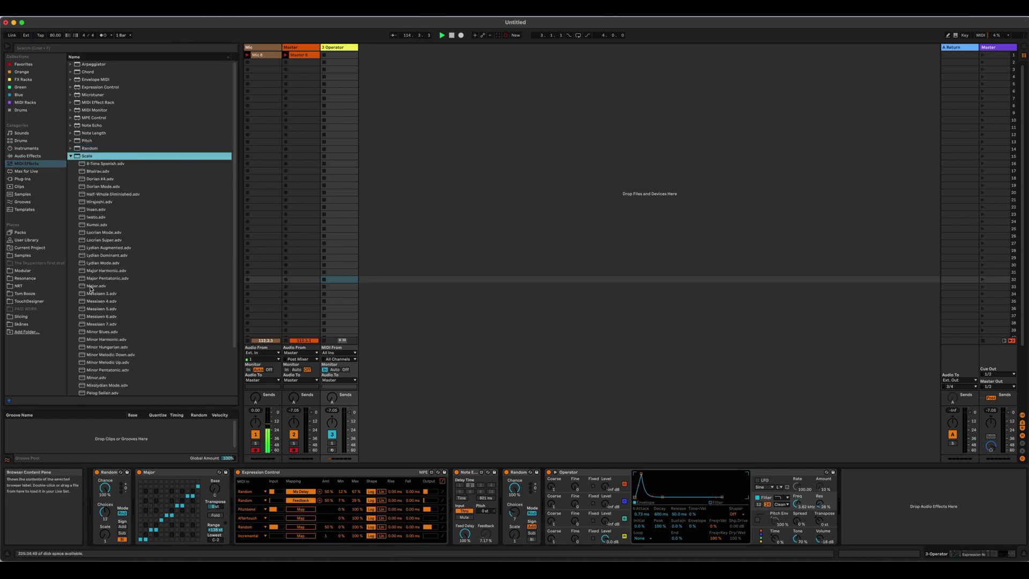
drag(89, 286, 547, 505)
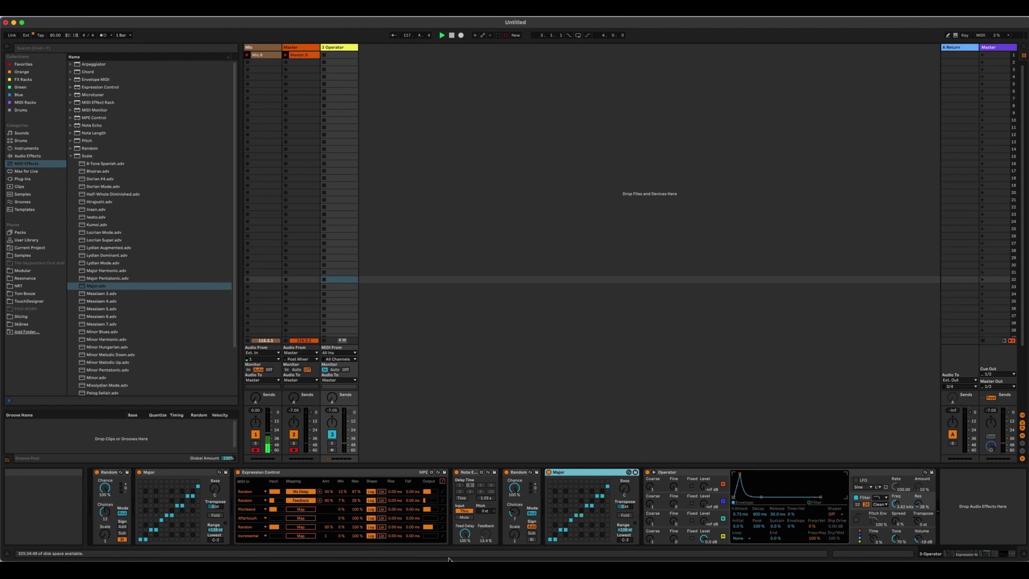
click(71, 156)
click(88, 125)
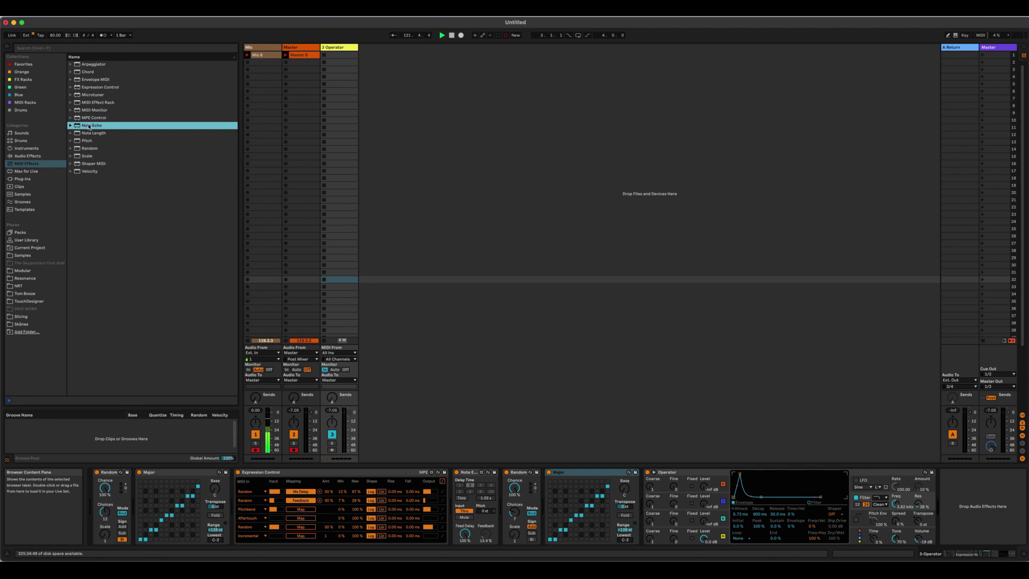
Step: Add a second Note Echo before Operator with delay time 8 and feedback 43.7 %
drag(89, 127, 638, 499)
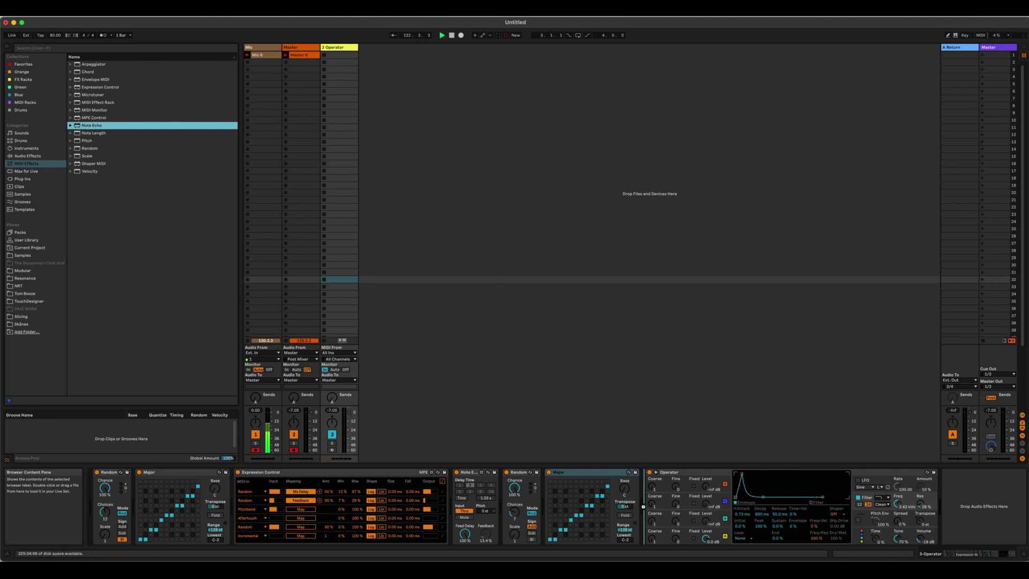
click(672, 492)
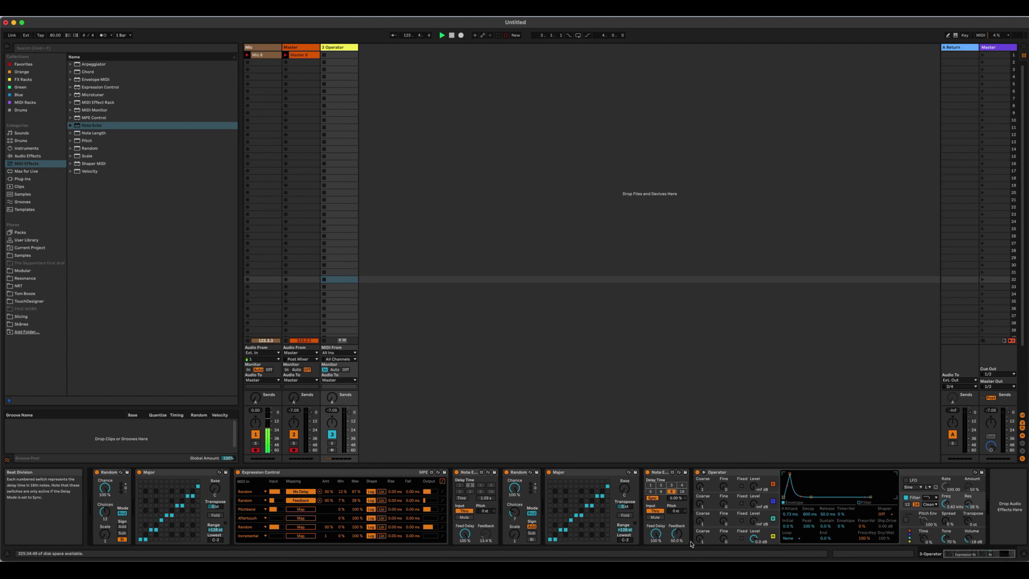
drag(677, 534, 678, 540)
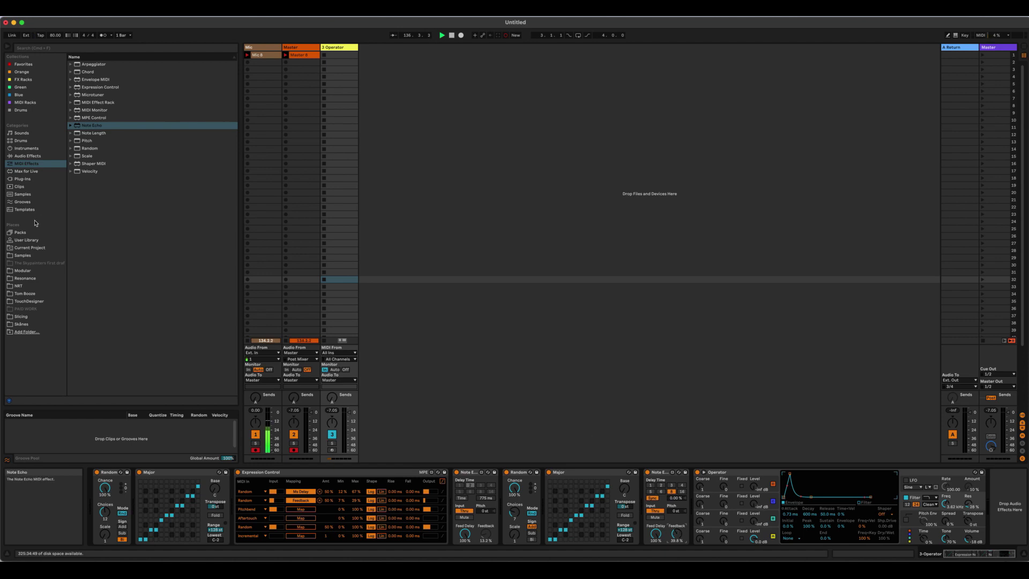
click(91, 171)
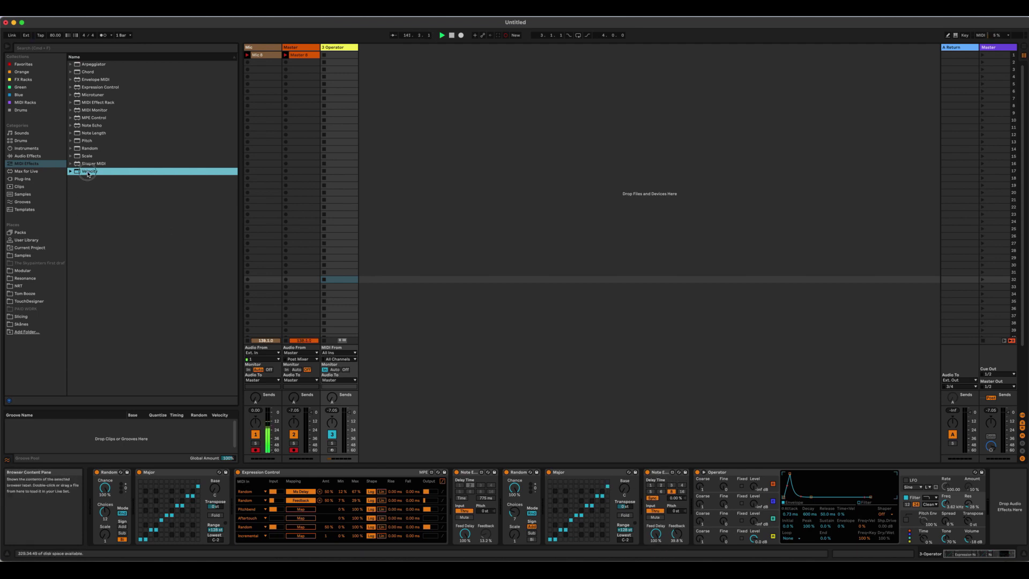
Step: Add a Velocity device after Major, flatten its curve into a band and set Random to 25
drag(83, 172, 649, 502)
click(701, 500)
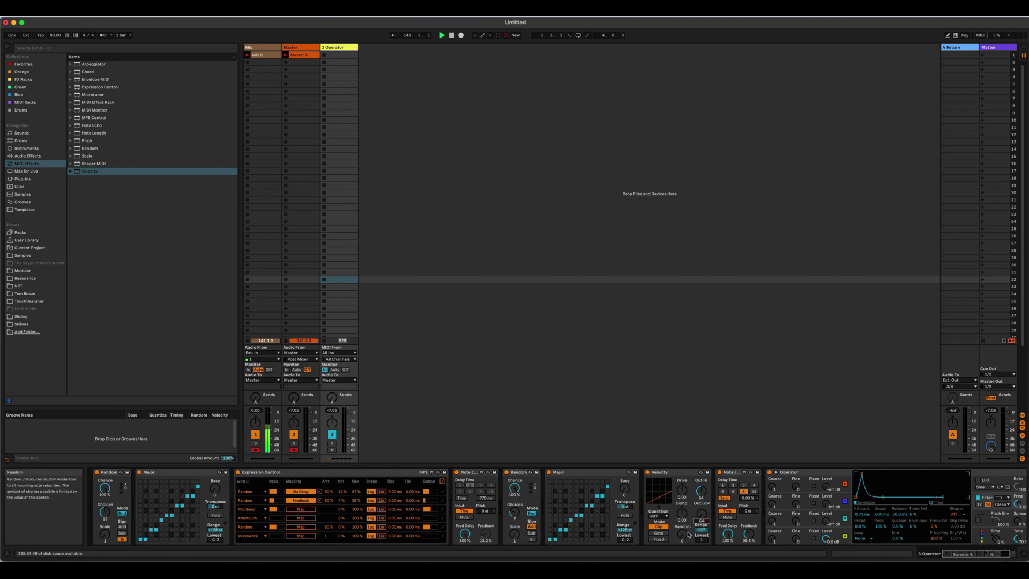
drag(682, 535, 683, 521)
drag(682, 535, 683, 528)
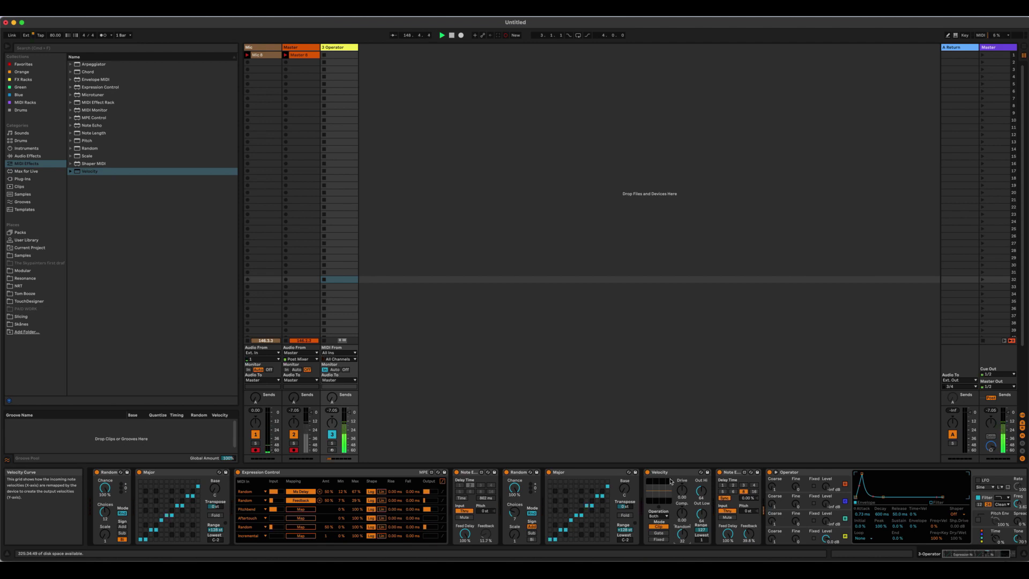
Step: On Operator's oscillator D, raise Vel to 57 % and Time<Vel to 14 %
click(995, 554)
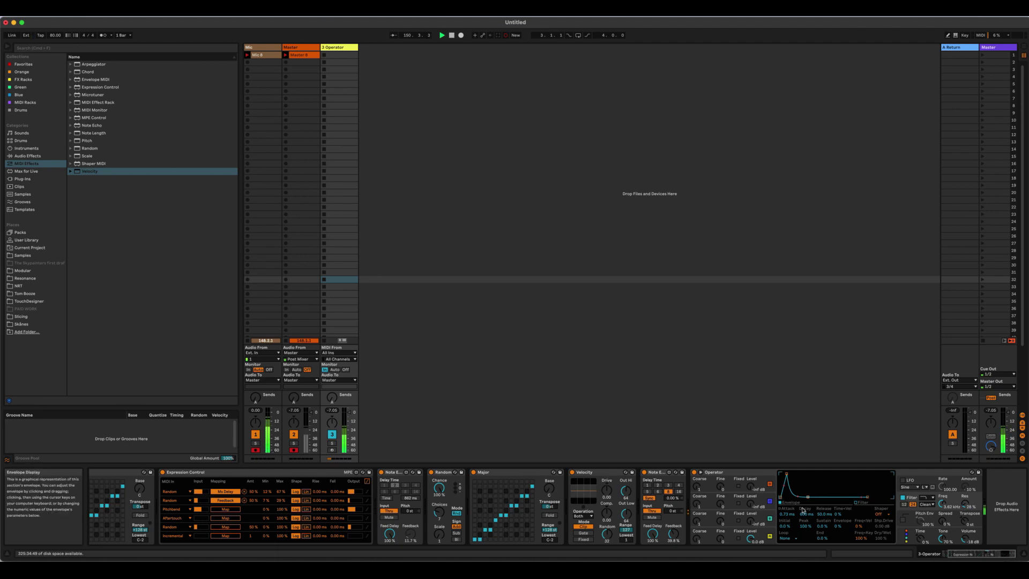
click(775, 530)
drag(839, 526, 849, 526)
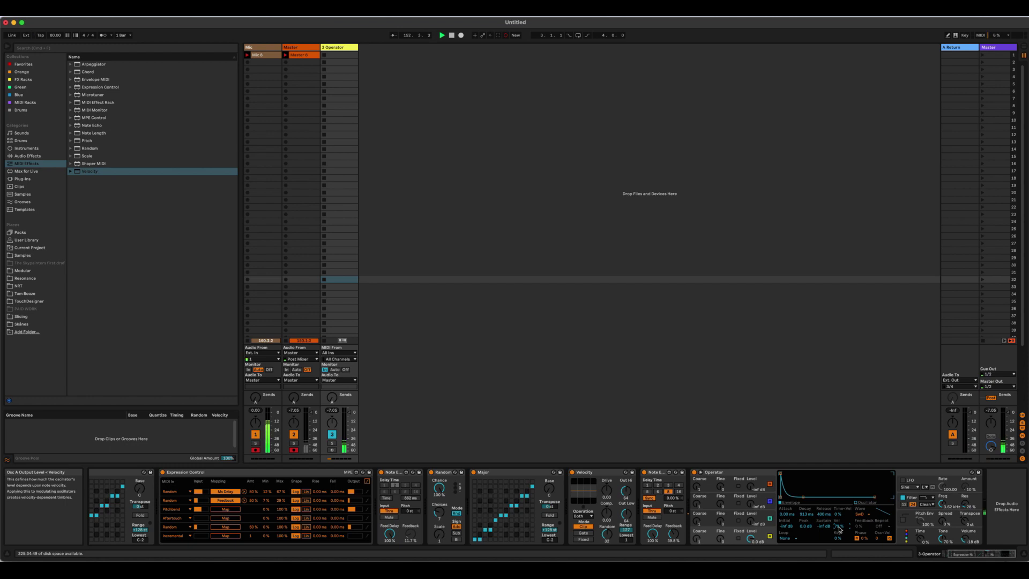
drag(836, 514, 836, 513)
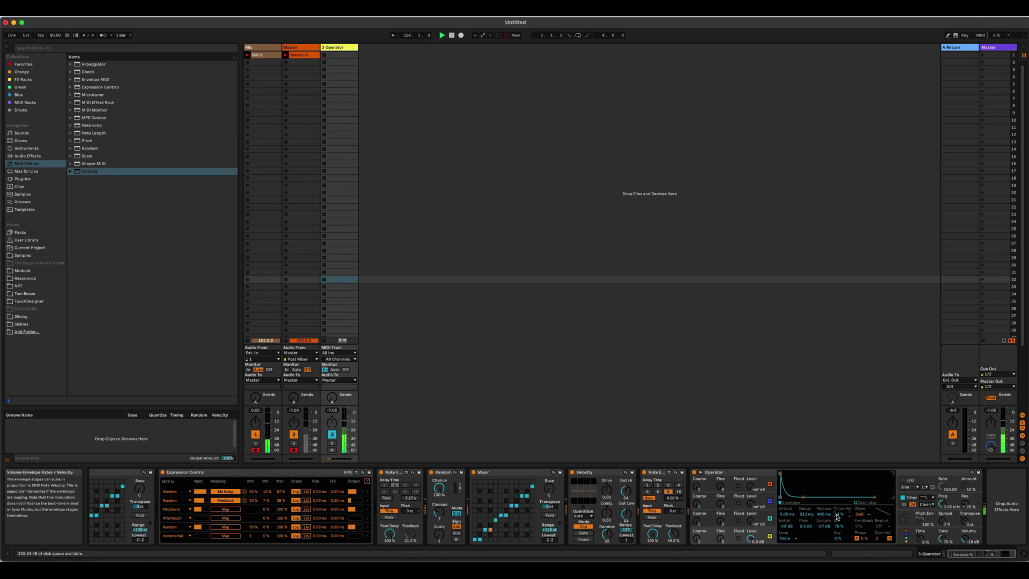
Step: Set the filter envelope's Time<Vel to 5 % and Freq<Vel to 10 %
click(957, 499)
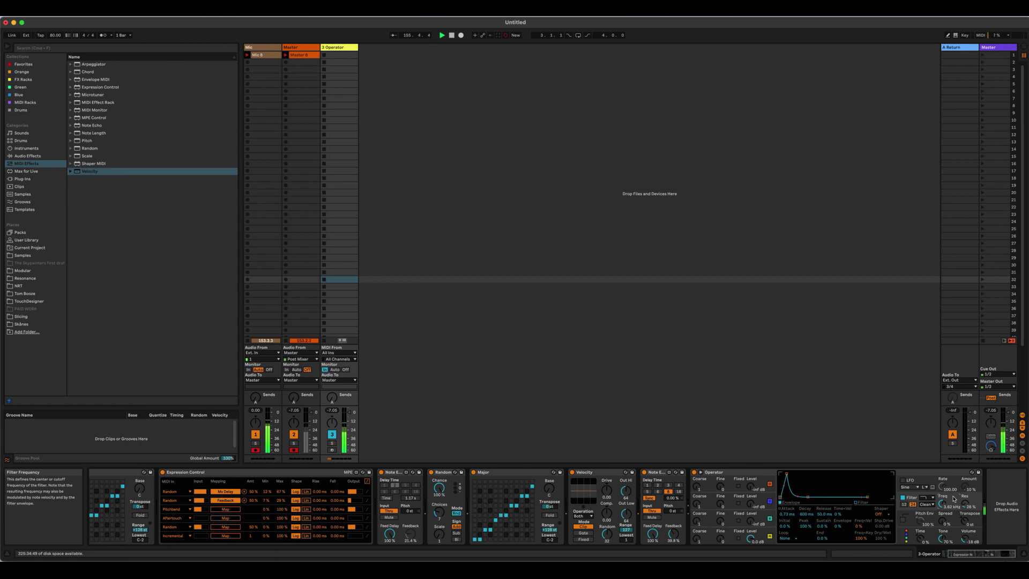
drag(837, 514, 837, 510)
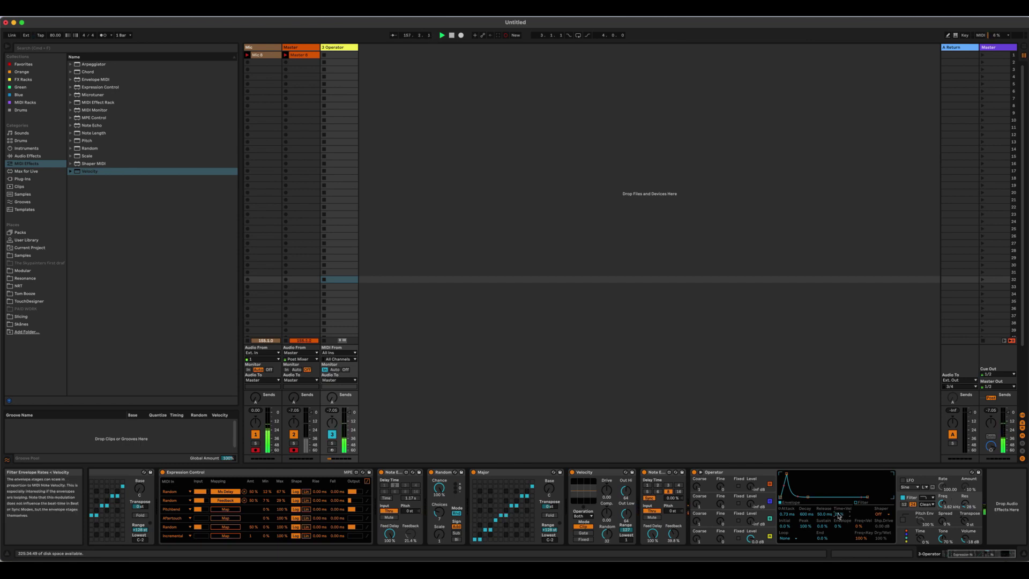
drag(861, 532, 861, 526)
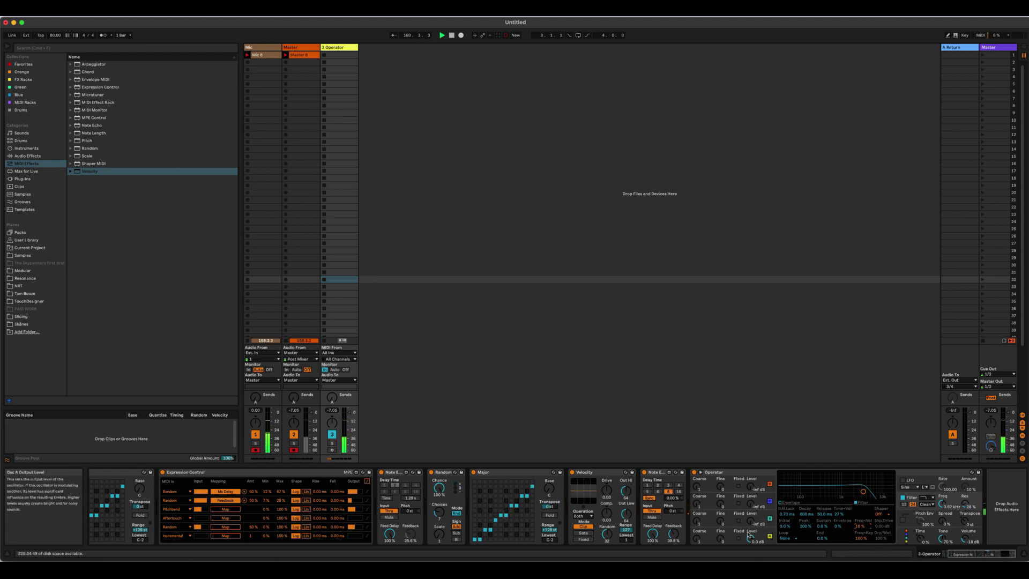
click(769, 535)
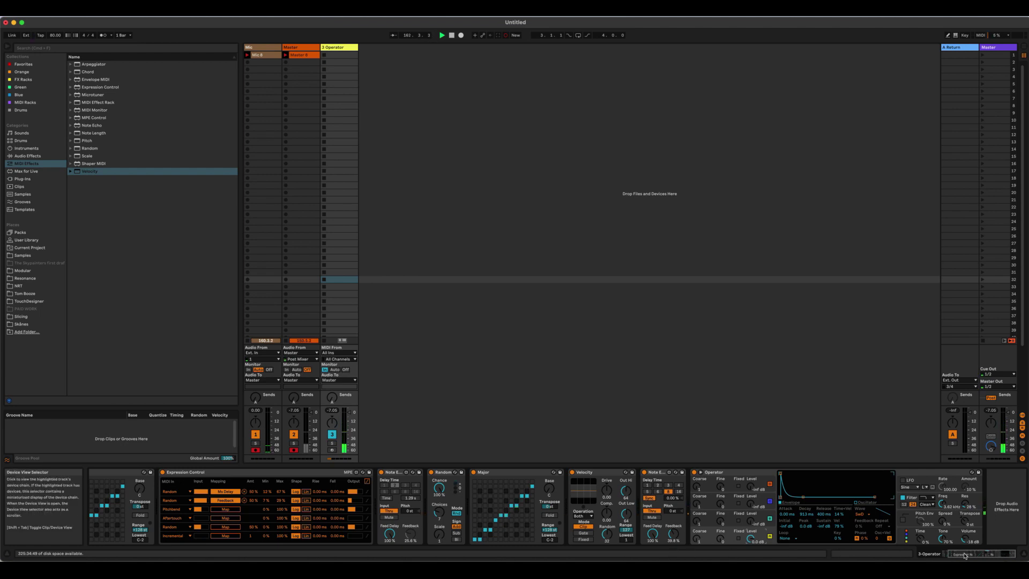
drag(965, 555, 961, 555)
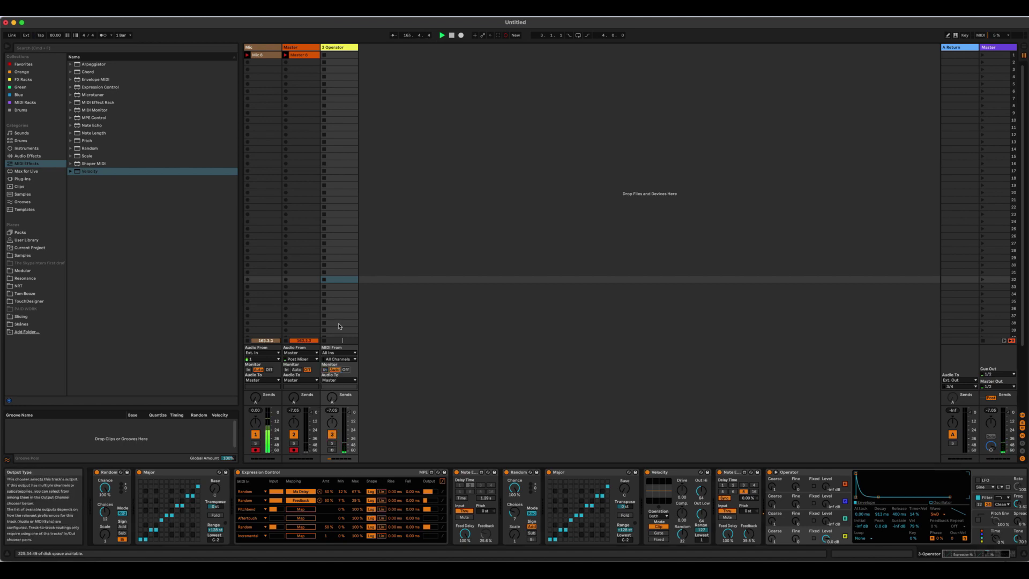
Step: Create a MIDI clip on 3 Operator with one C3 note, loop length 2 bars, then return to Device View
double_click(340, 70)
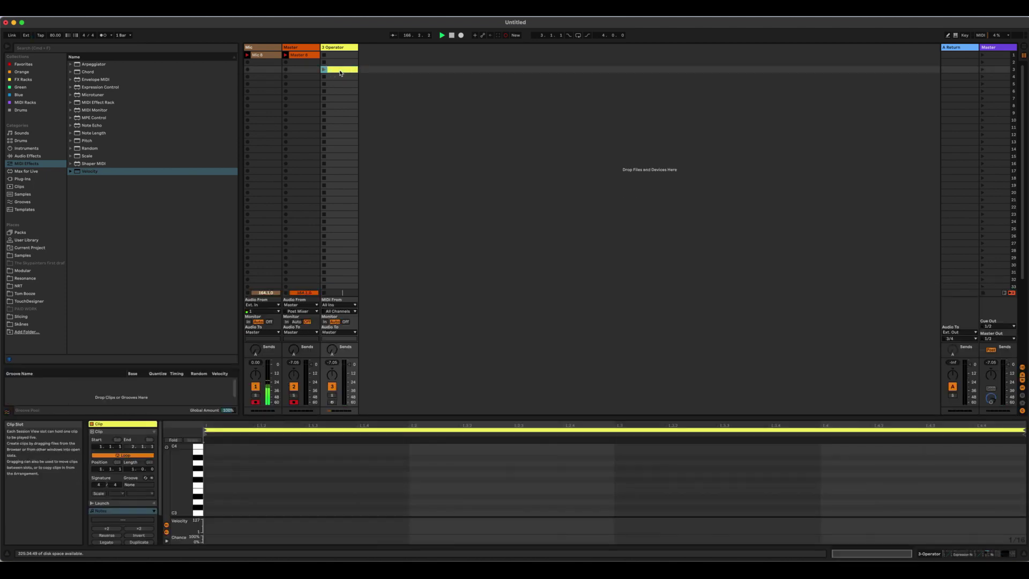
double_click(225, 513)
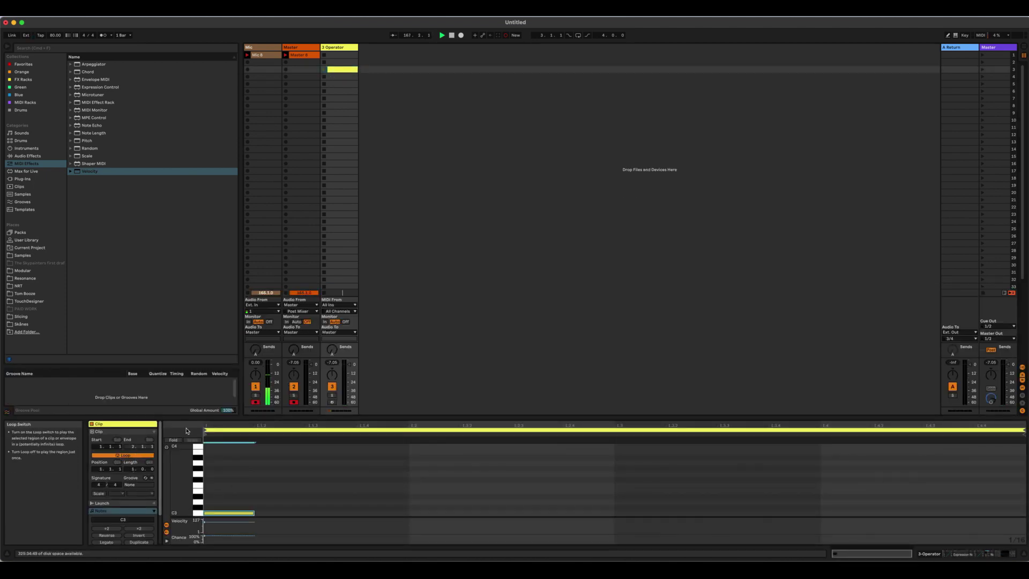
click(141, 469)
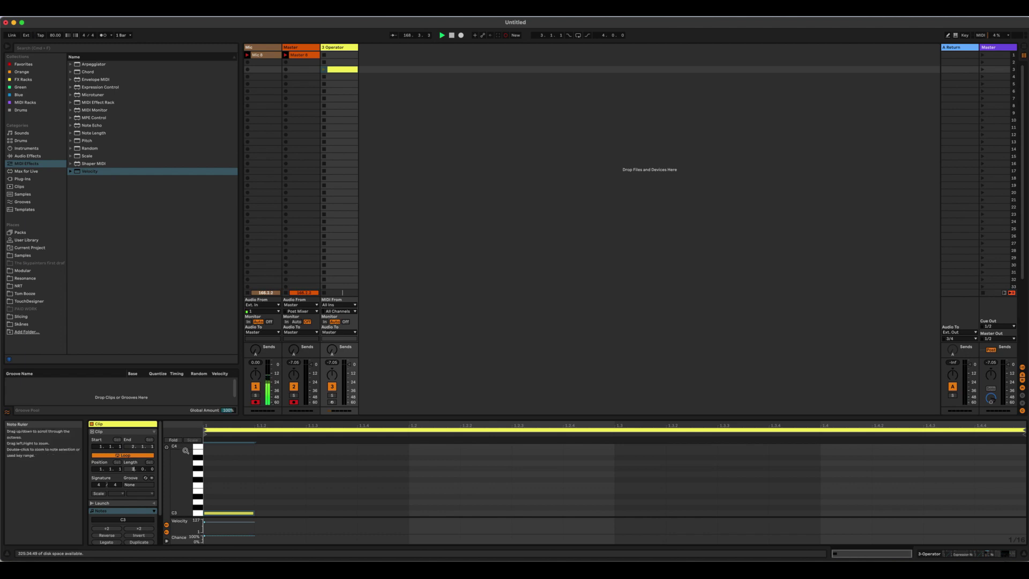
key(Up)
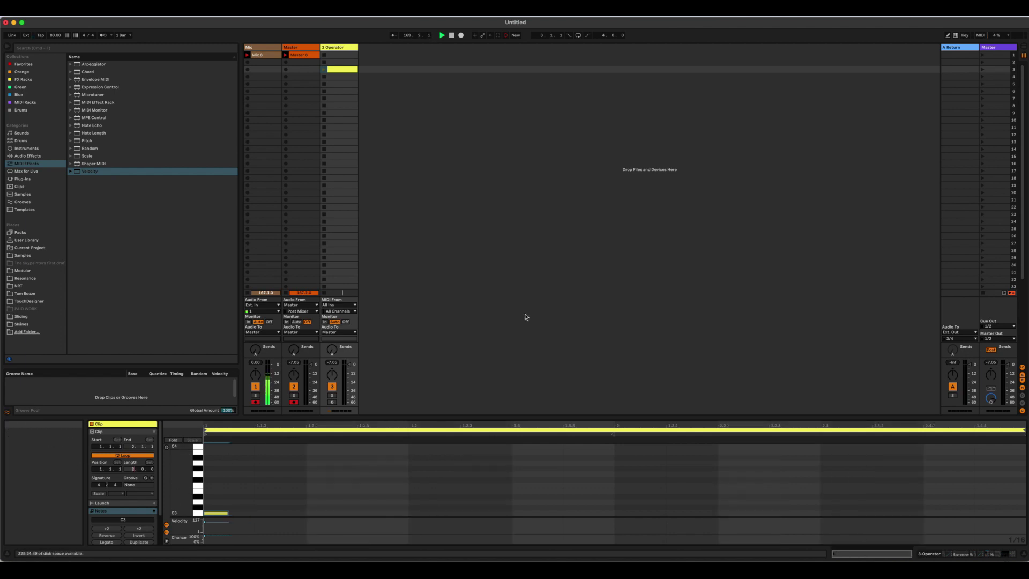
click(1002, 556)
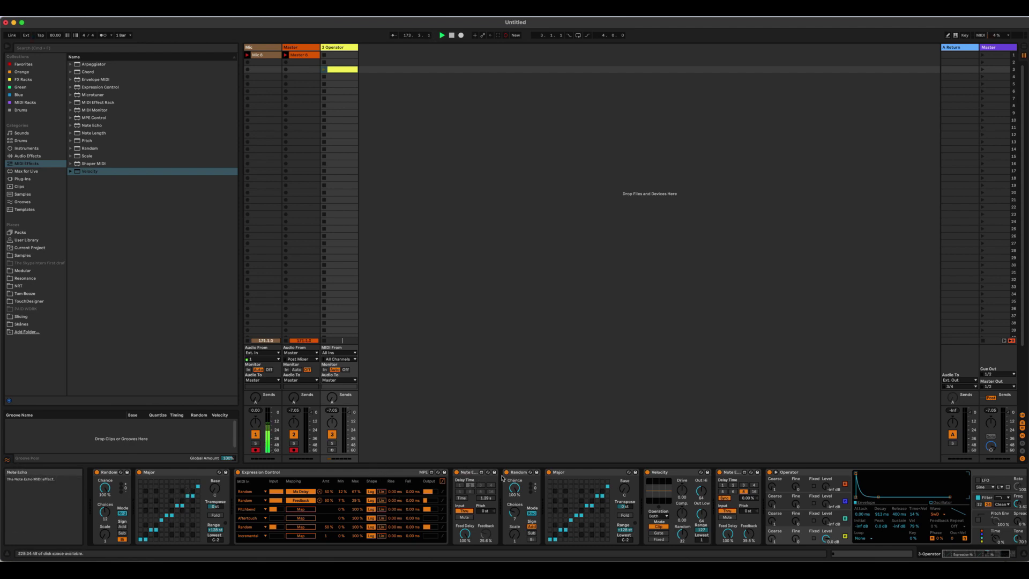
Step: Group Random, Major, Velocity and Note Echo into a MIDI Effect Rack
click(520, 475)
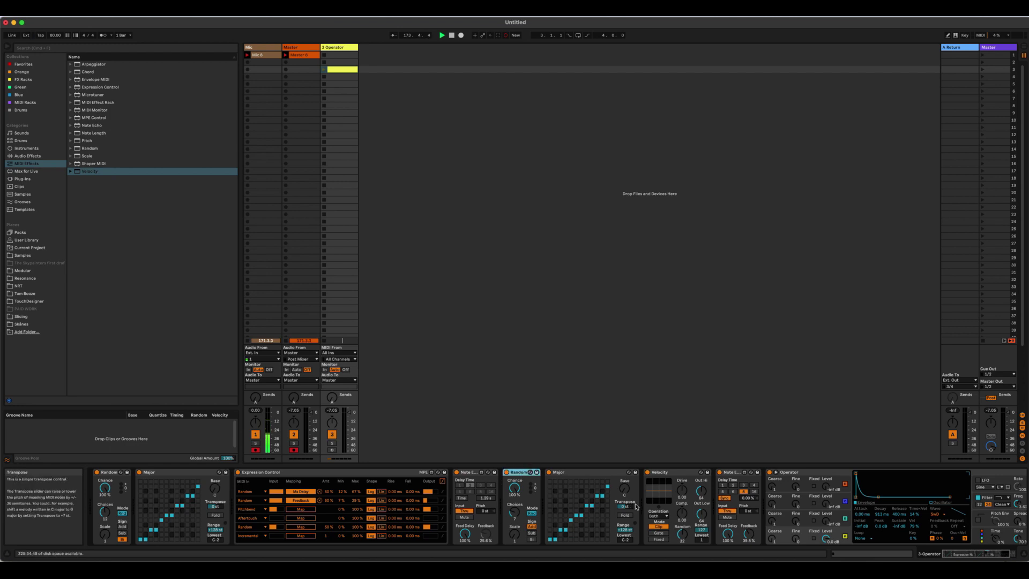
scroll(673, 517, right, 3)
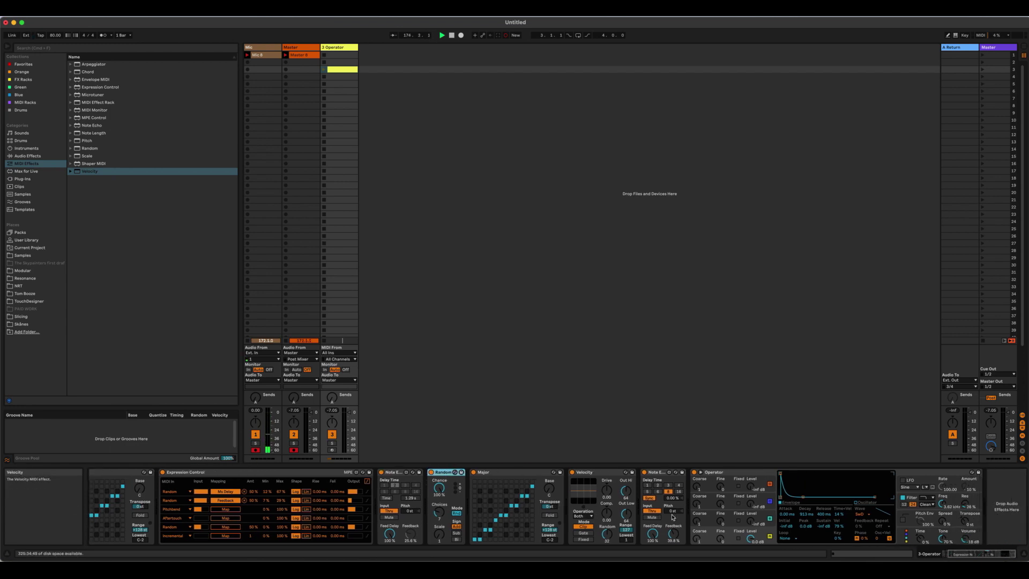
shift+click(660, 474)
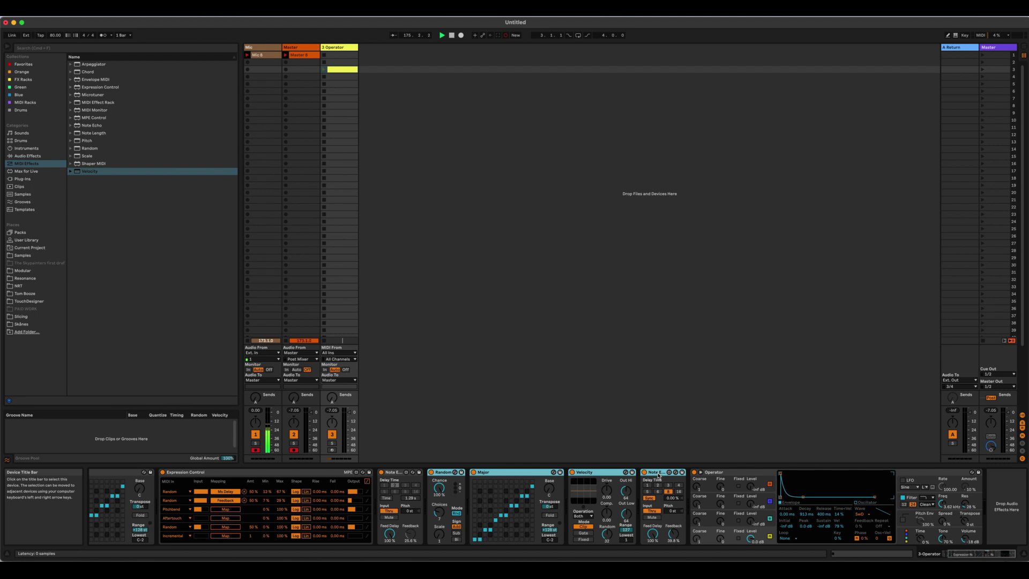
key(super+g)
Step: Rename the rack's only chain to Phrase Gen
click(431, 493)
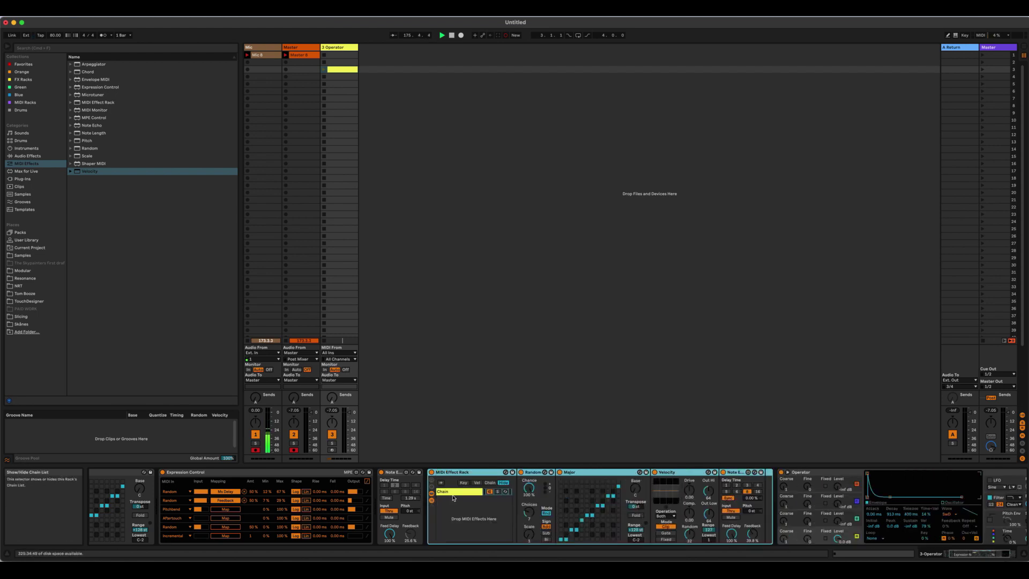
click(453, 494)
key(super+r)
text(Phr)
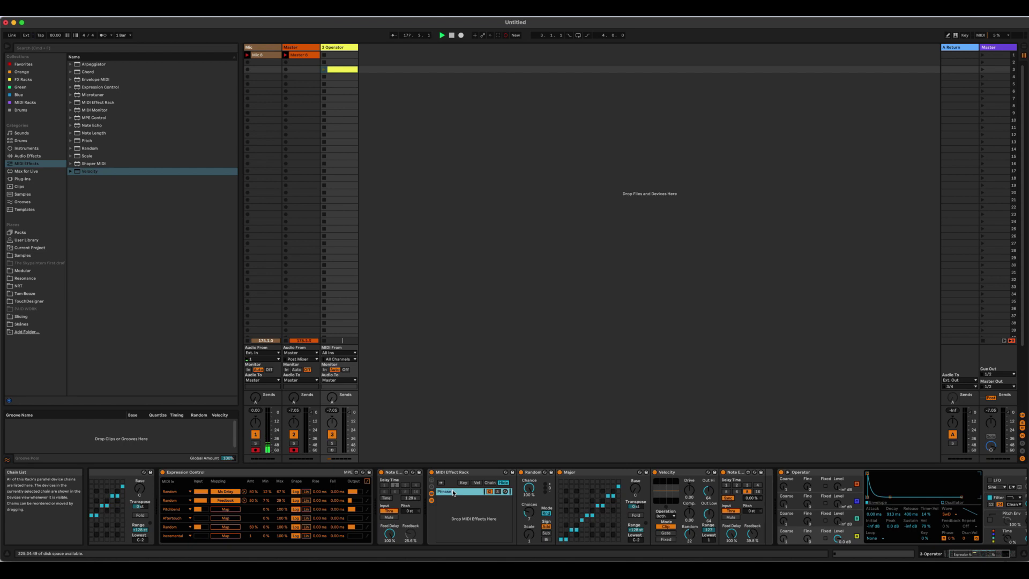
click(470, 525)
Step: Add a new chain below Phrase Gen and name it Dry
right_click(470, 527)
click(488, 535)
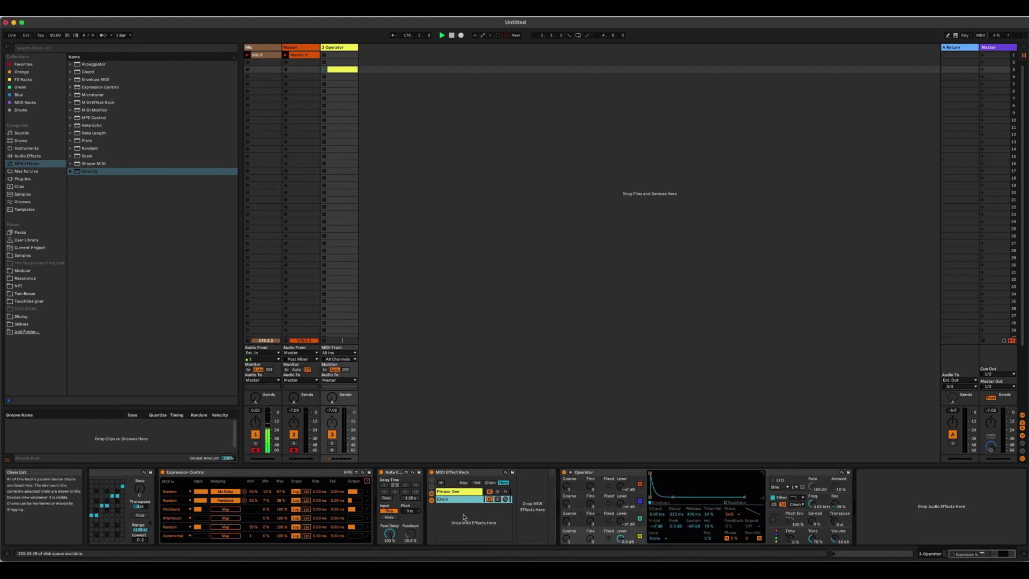
key(super+r)
text(Dr)
Step: Extend Phrase Gen's chain-select zone to about 52, then show the macros and enter Map mode
click(489, 483)
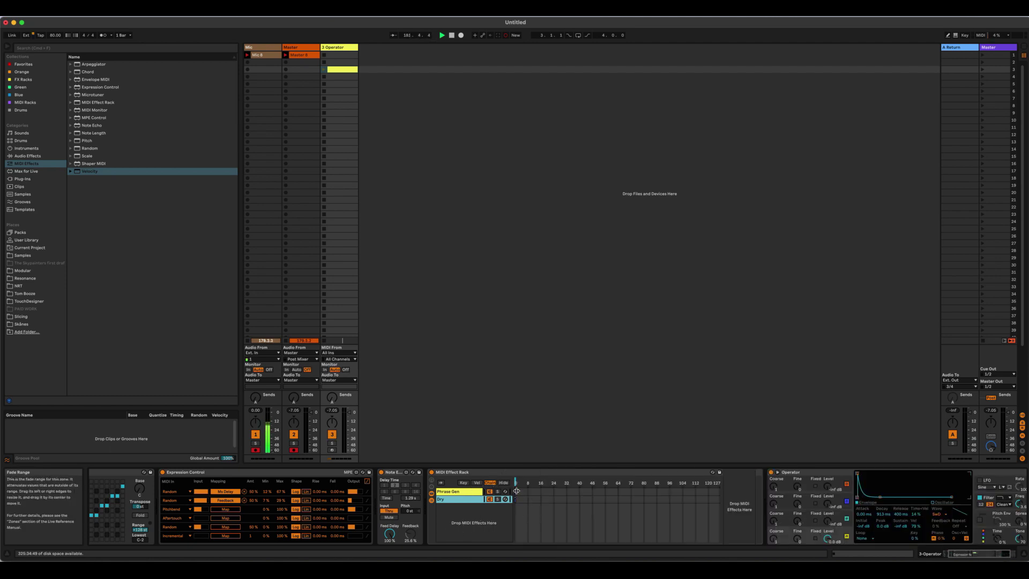
click(516, 491)
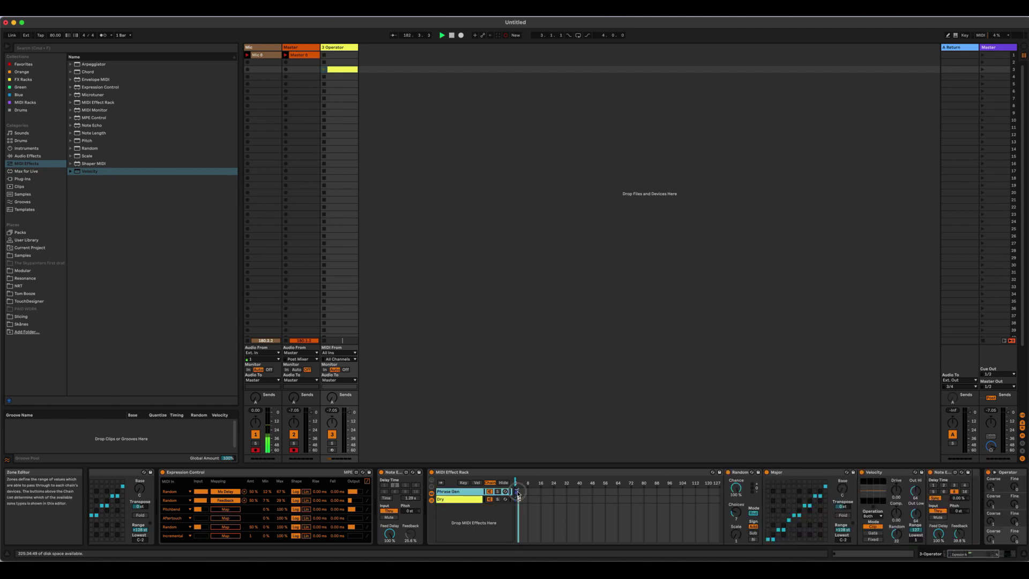
drag(517, 492, 737, 496)
click(542, 503)
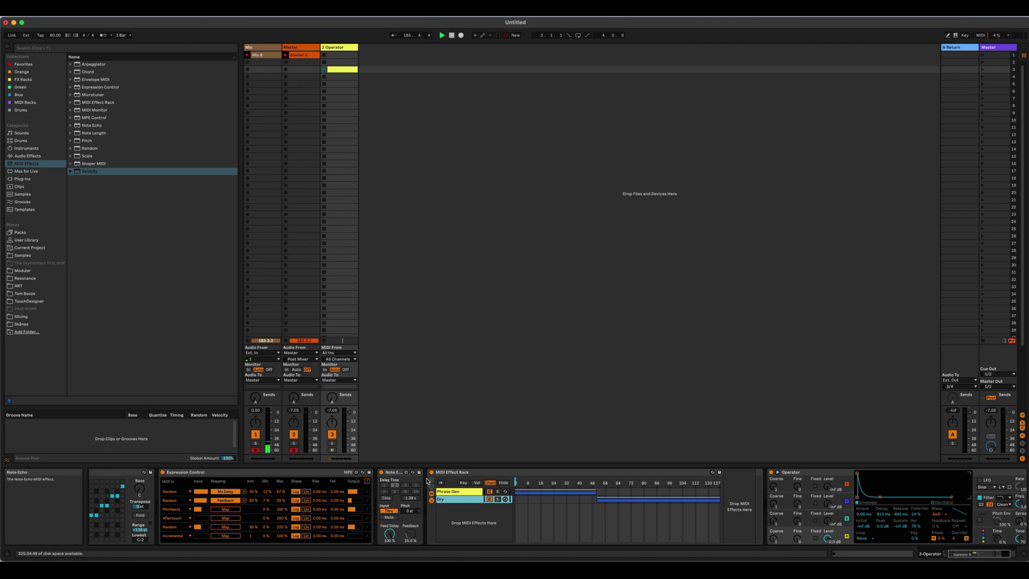
click(432, 480)
click(722, 473)
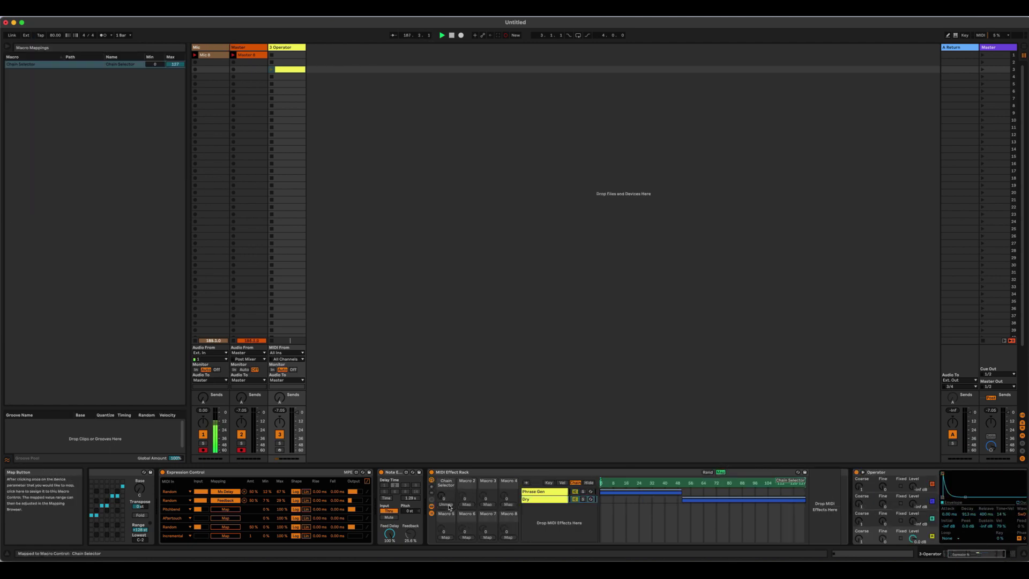
Step: Leave Map mode, give Expression Control's Pitchbend row Random input, map row 3 to Chain Selector, and launch the clip
click(721, 473)
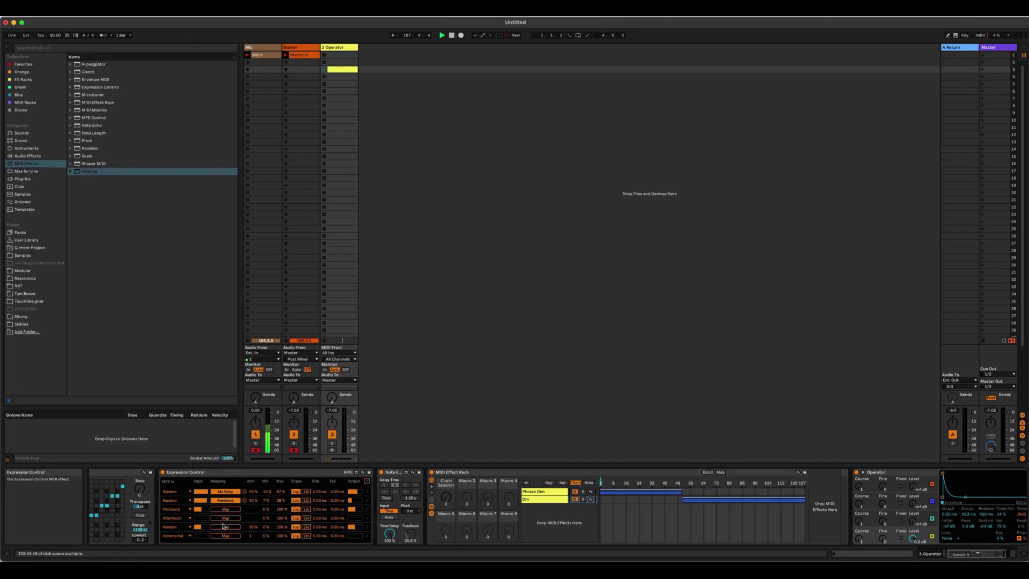
click(178, 509)
click(181, 554)
click(450, 499)
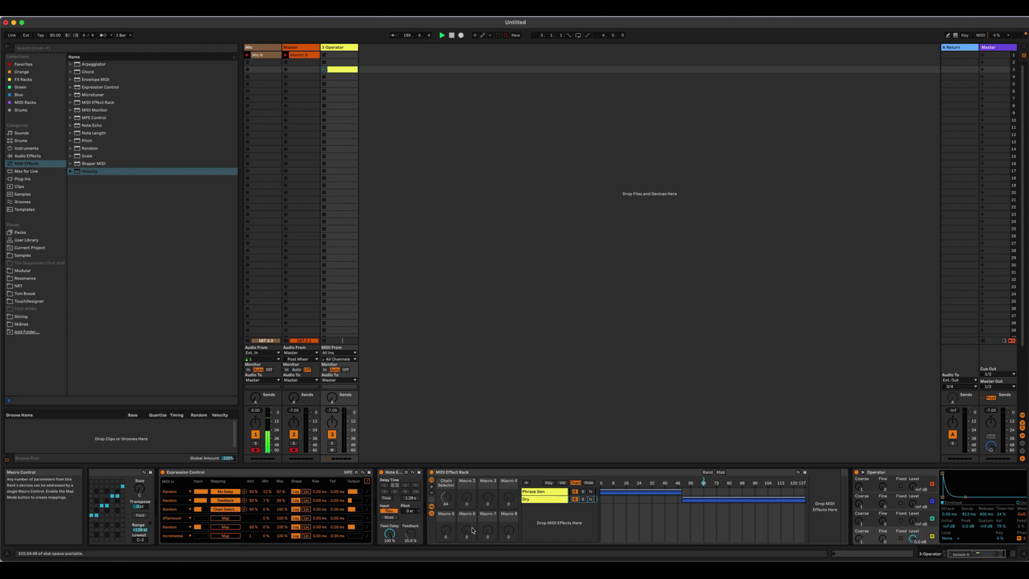
click(323, 69)
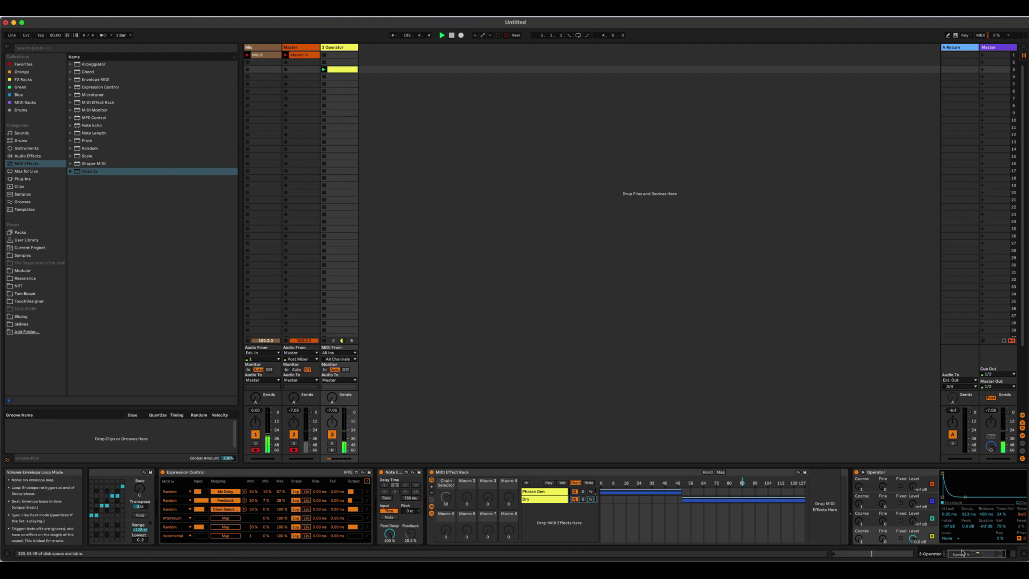
Step: Select all of track 3's devices with Cmd+A and group them into an Instrument Rack
mouse_move(963, 555)
mouse_down()
mouse_move(973, 556)
mouse_move(952, 559)
mouse_up()
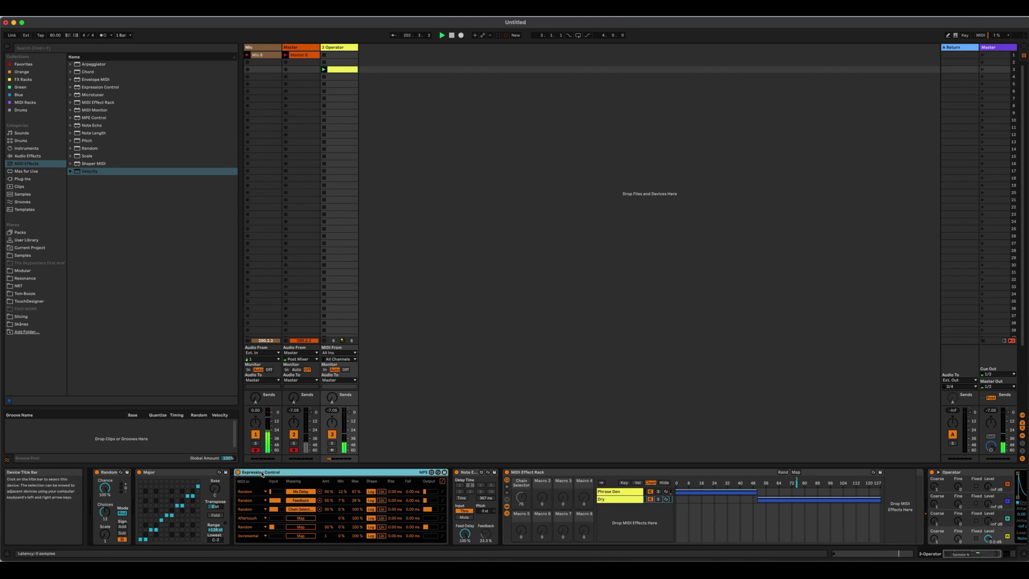
scroll(705, 510, right, 5)
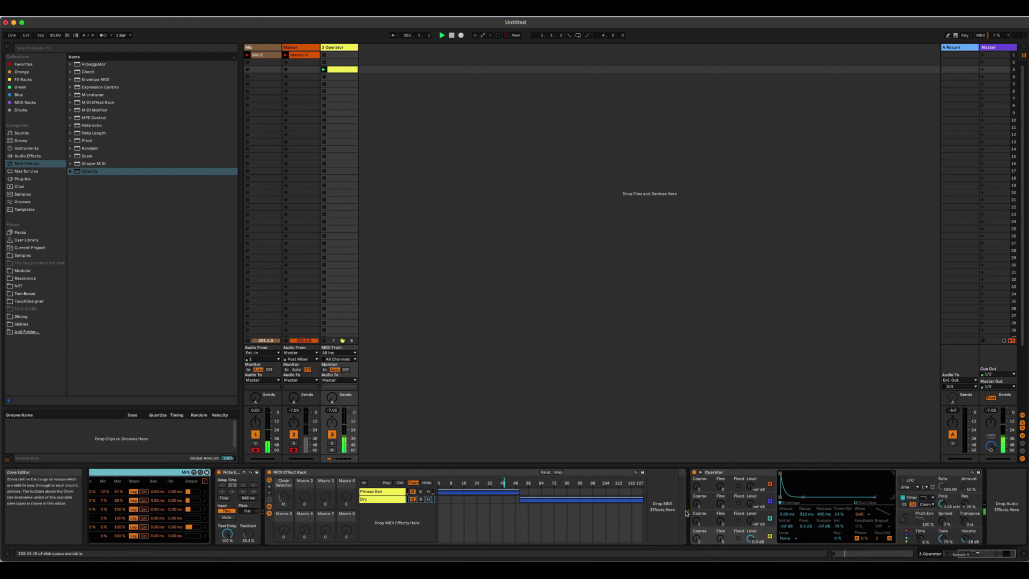
click(735, 473)
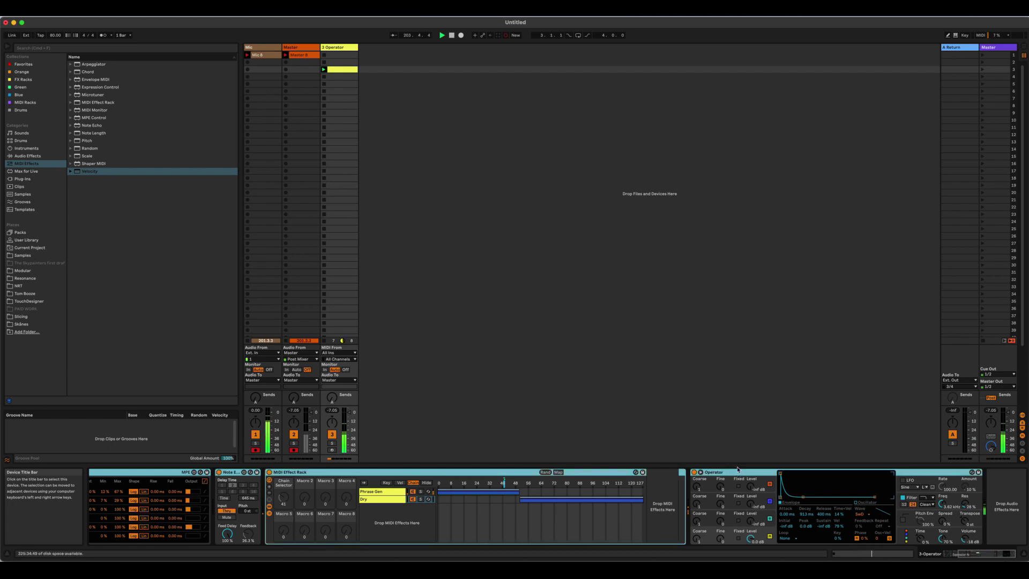
key(super+a)
key(super+g)
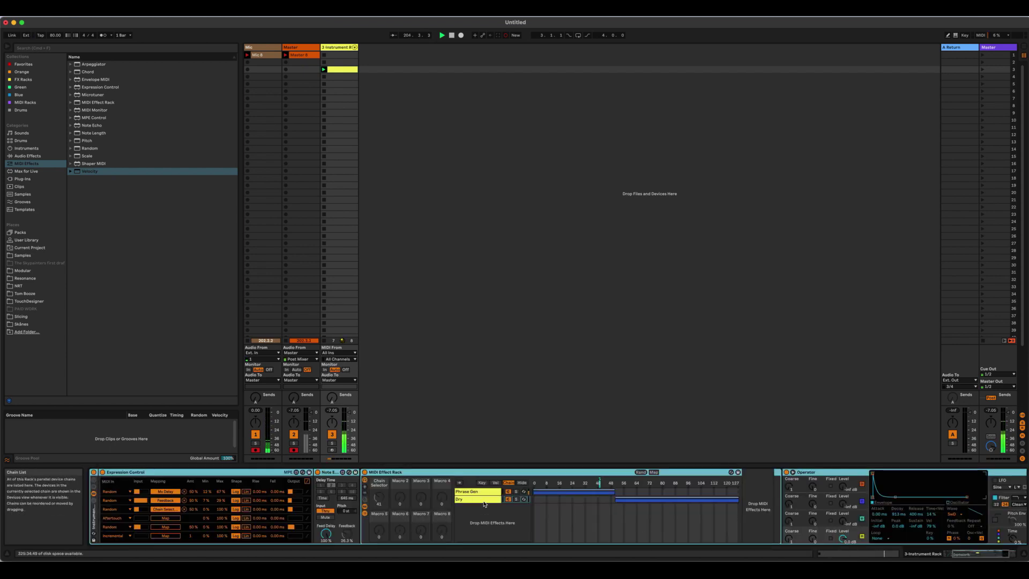
Step: Rename the Instrument Rack's Operator chain to Random Plink
click(94, 500)
click(113, 492)
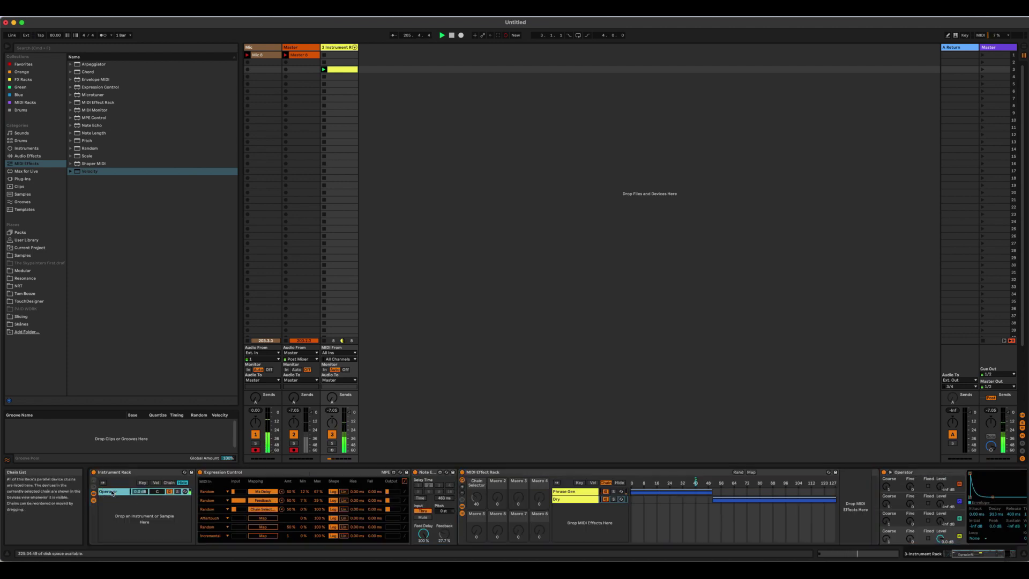
key(super+r)
text(8)
text(andom Plink)
click(951, 555)
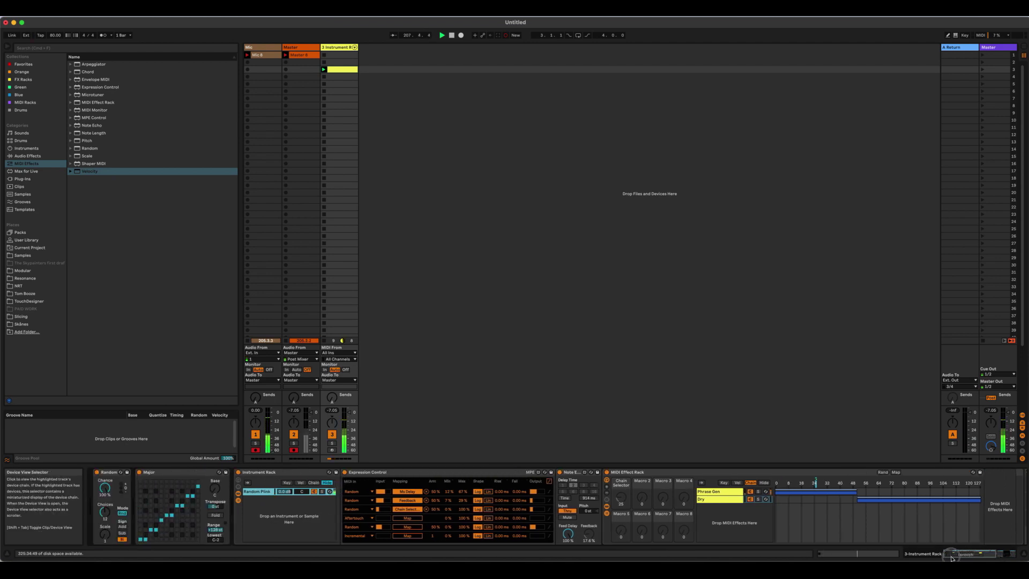
Step: Drag Operator from Instruments into the rack as a new chain named Bass
click(45, 149)
click(87, 126)
drag(87, 126, 259, 536)
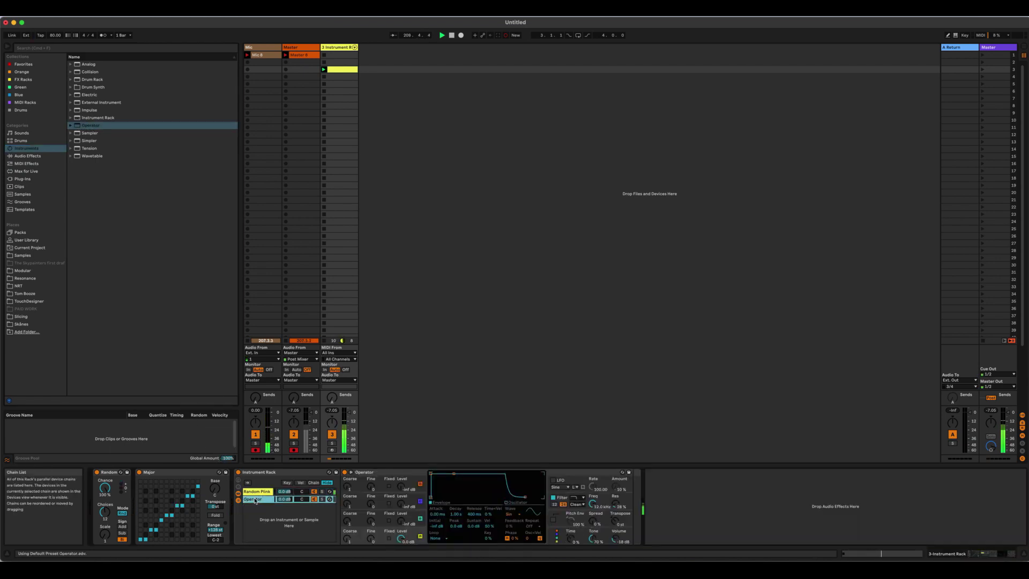
text(Bass)
key(Return)
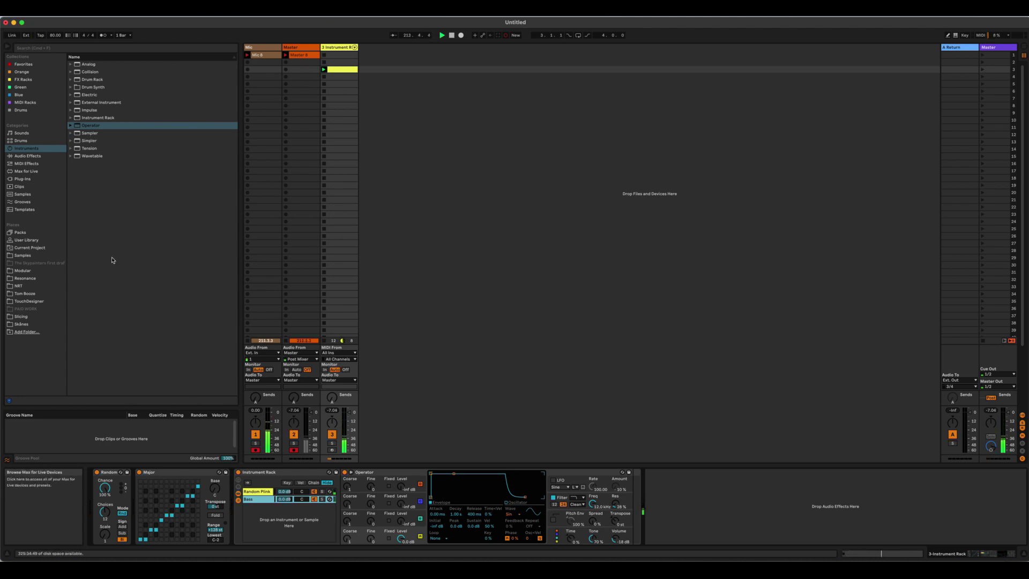
Step: Set the key zones so Bass ends at F#2 and Random Plink starts at F#2
click(287, 483)
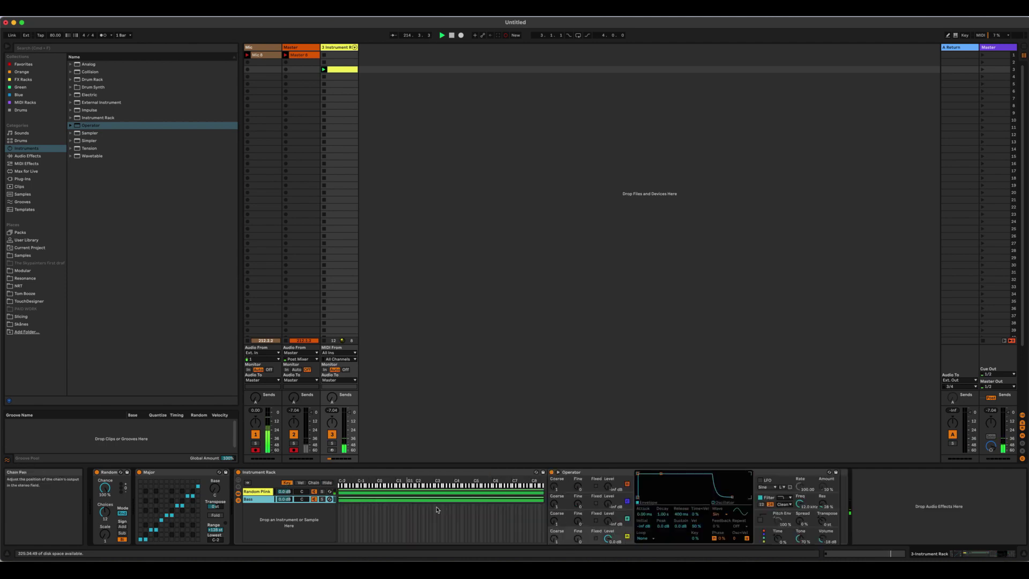
drag(543, 496, 426, 497)
drag(338, 493, 429, 492)
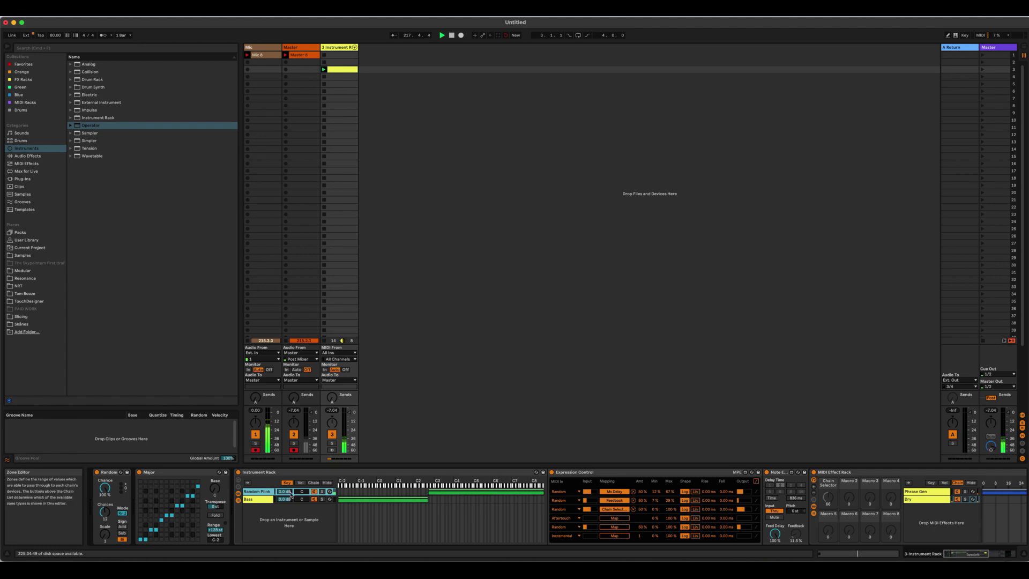
Step: Insert a Note Length MIDI effect before Operator on the Bass chain
click(261, 500)
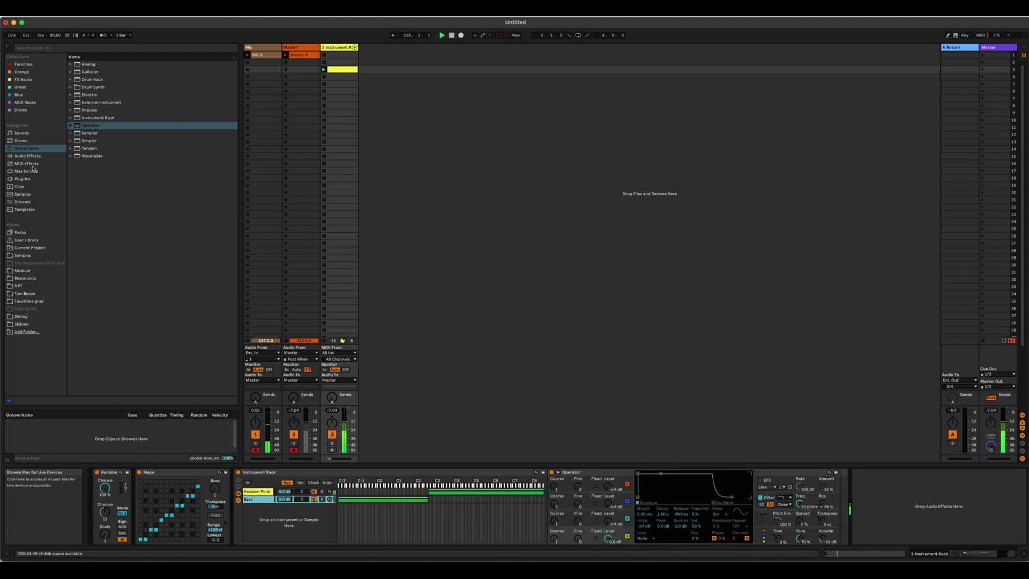
click(27, 164)
drag(86, 135, 569, 501)
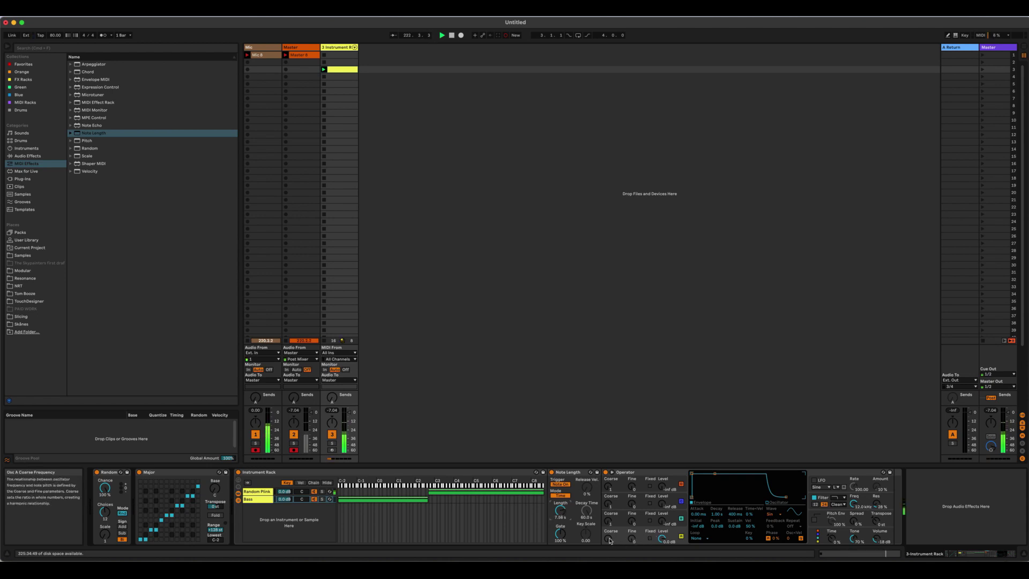
Step: Insert the Pitch -12 preset between Note Length and Operator, then check the clip's notes
click(70, 141)
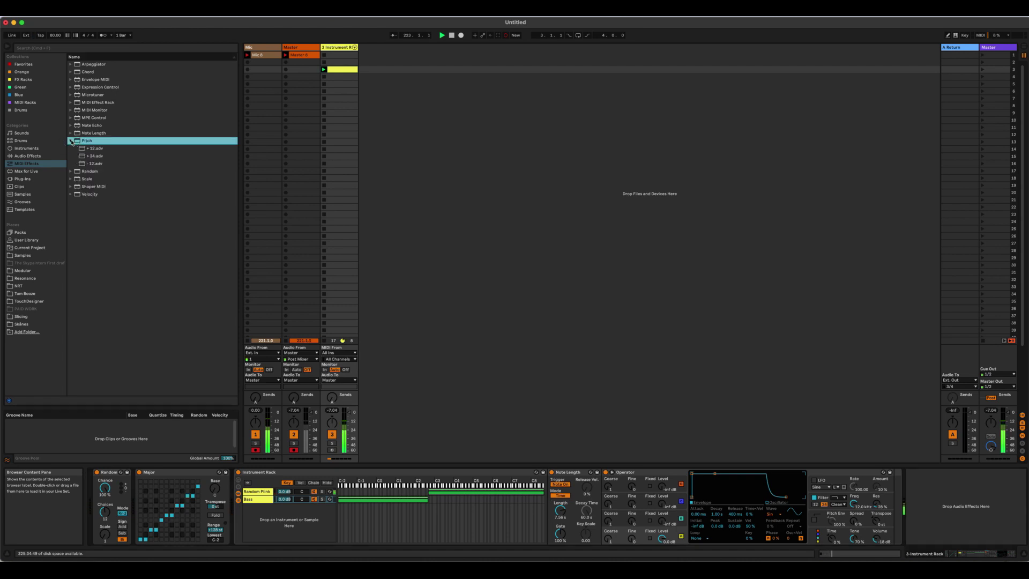
drag(90, 160, 602, 476)
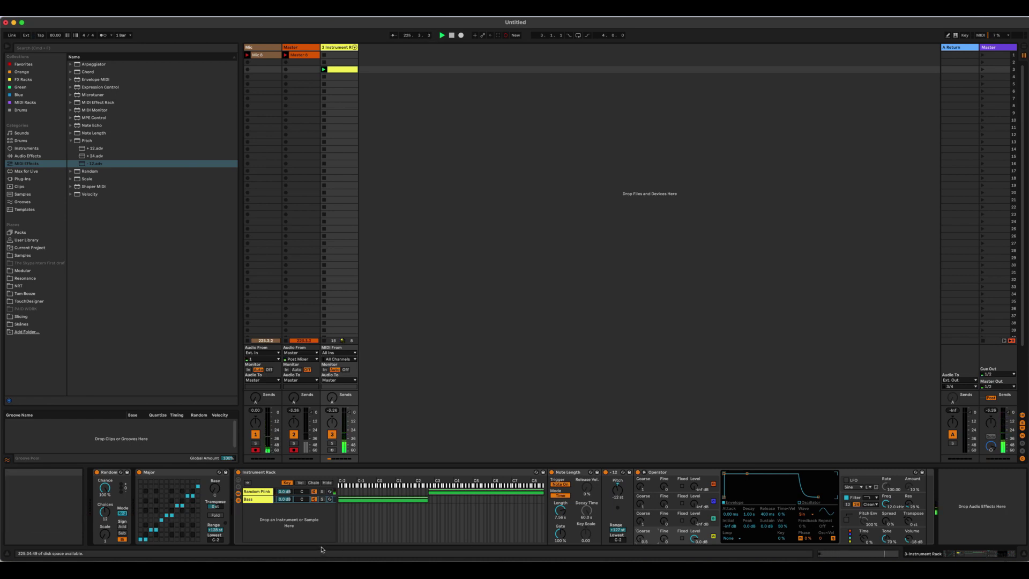
double_click(347, 70)
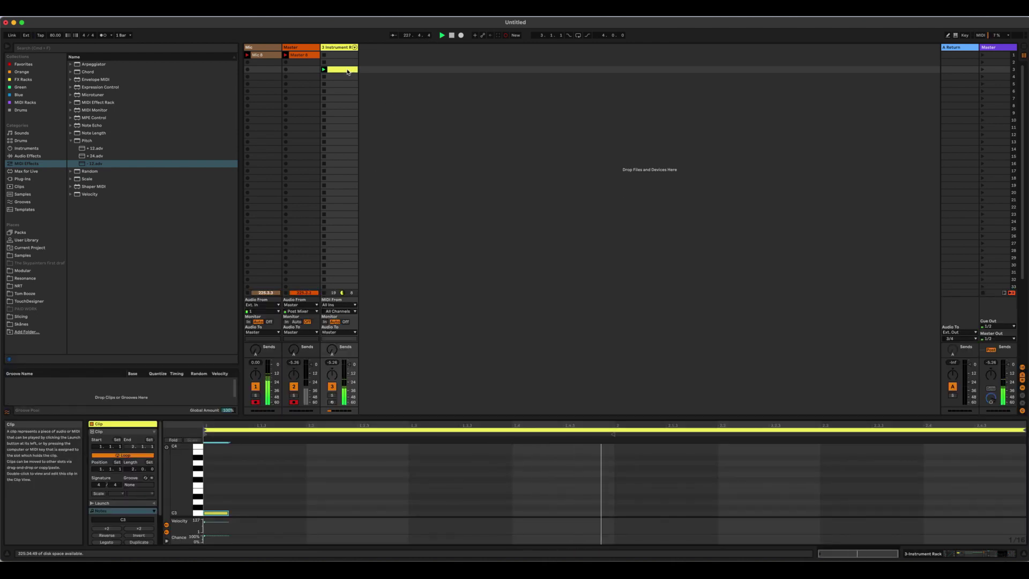
key(shift+Tab)
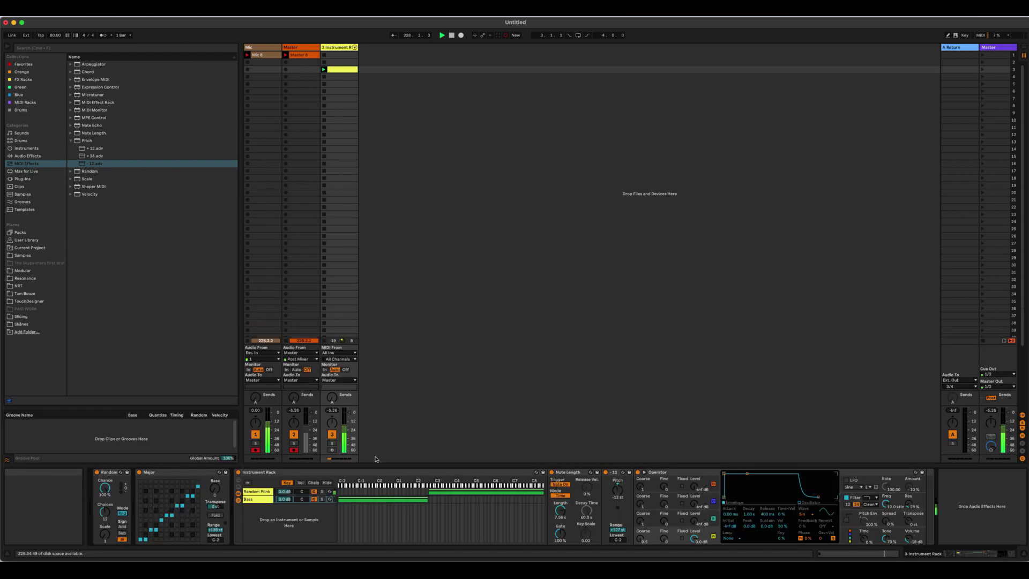
scroll(105, 512, up, 1)
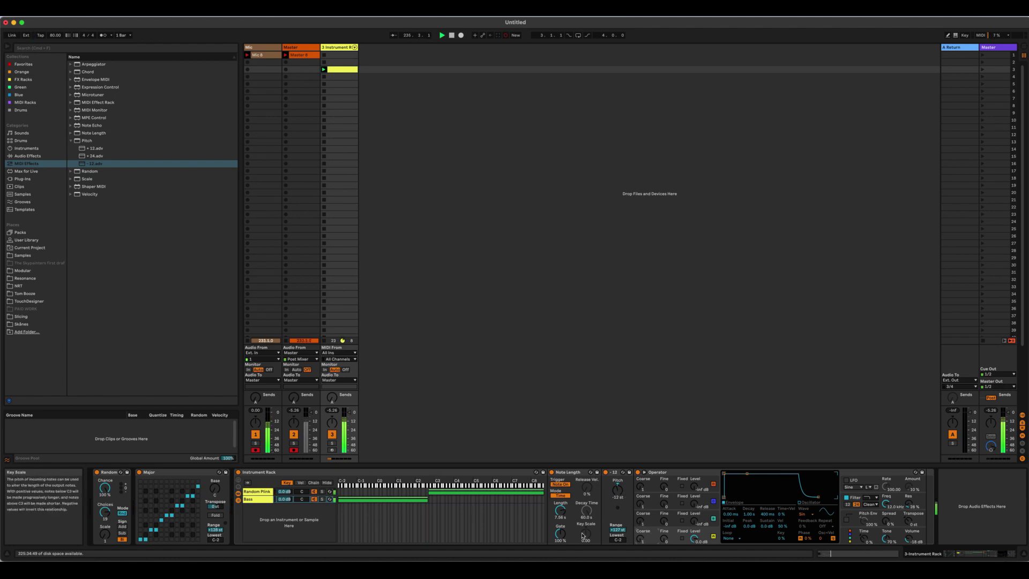
Step: Lower the Bass chain to -4.8 dB, lengthen Operator's release to 818 ms, and set its voice count
drag(285, 499, 285, 507)
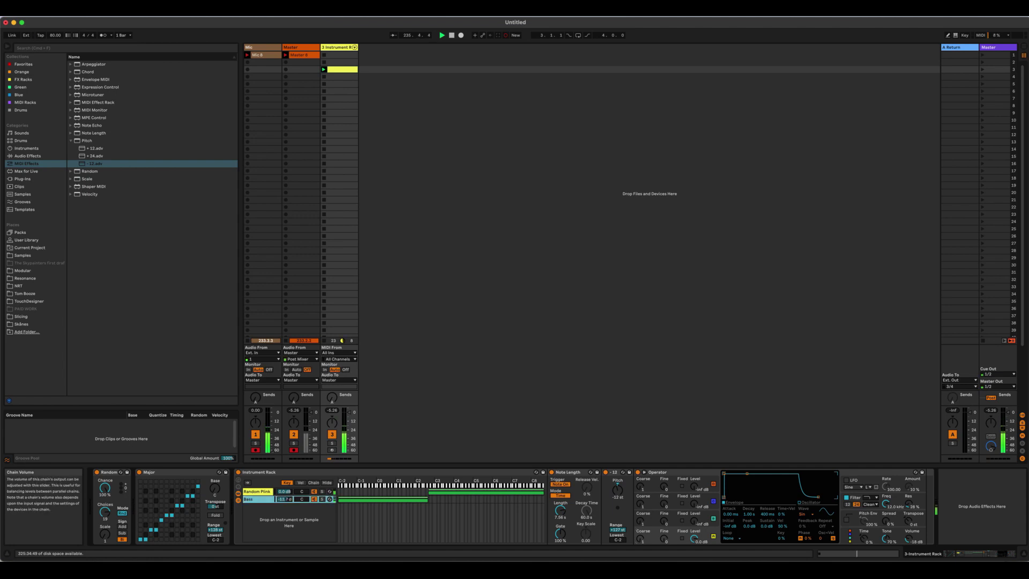
drag(767, 514, 768, 498)
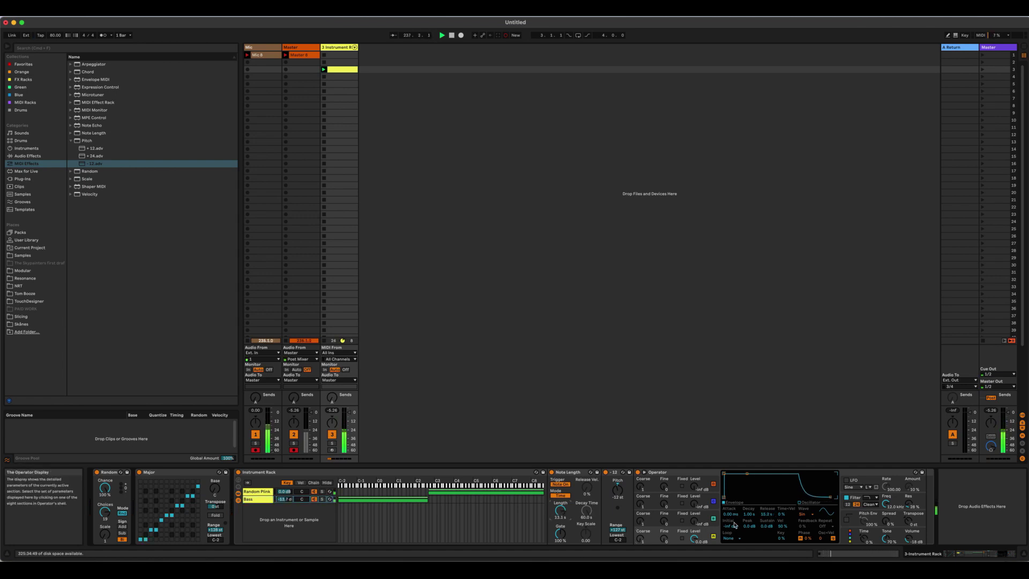
click(850, 536)
click(727, 538)
click(729, 464)
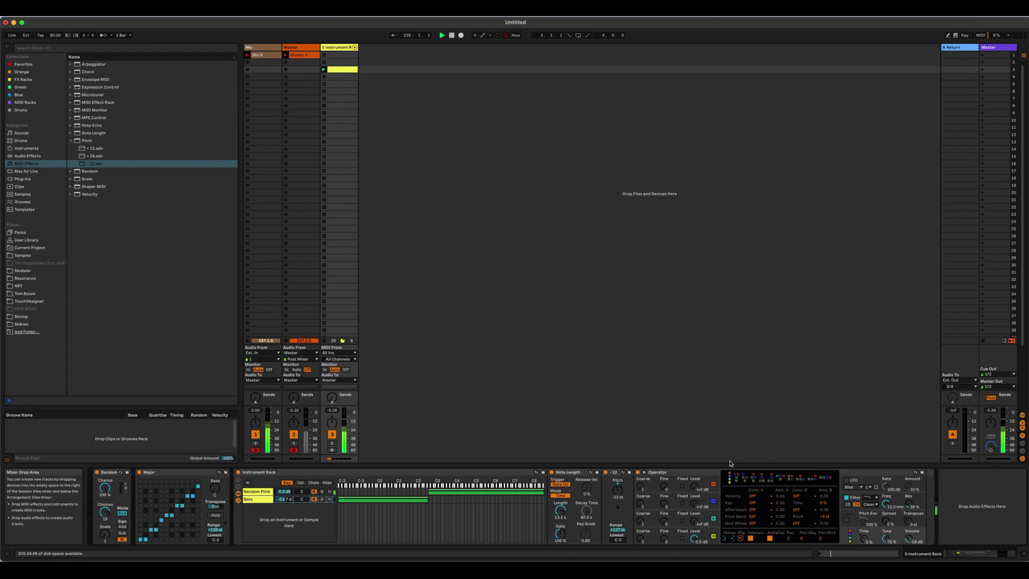
Step: Switch to the Random Plink chain and set its Operator's voice count on the global page
click(270, 490)
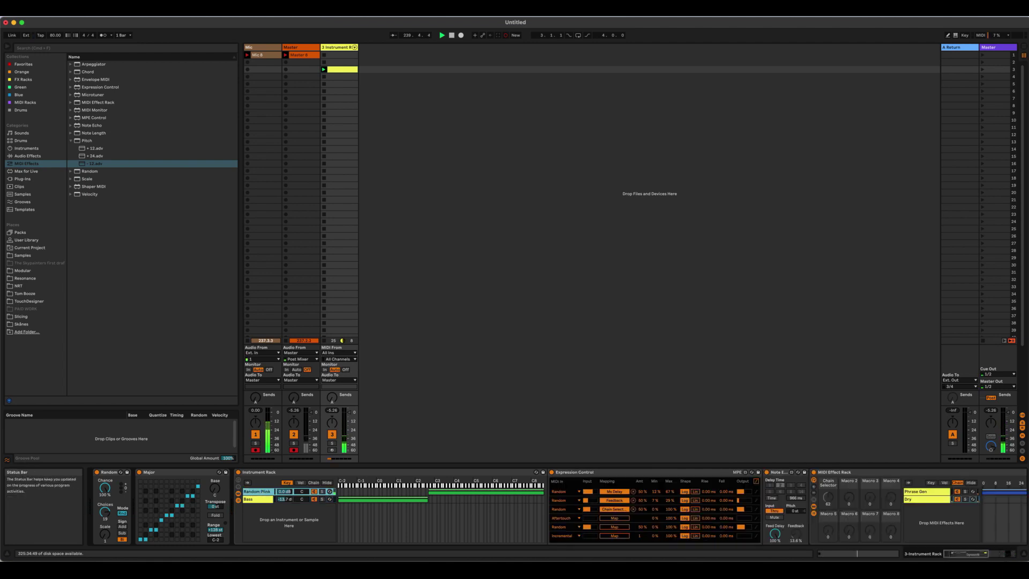
click(956, 559)
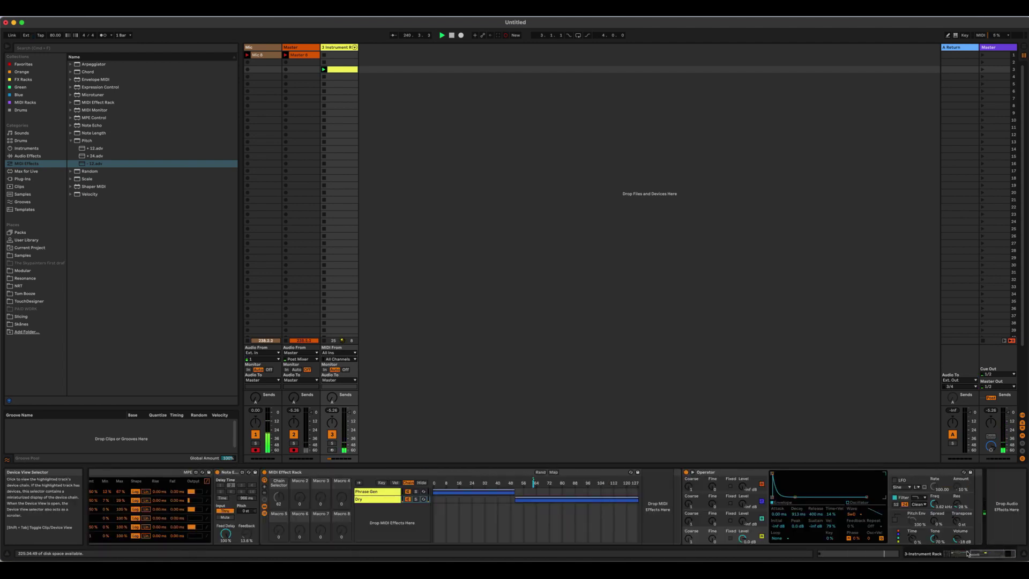
click(921, 530)
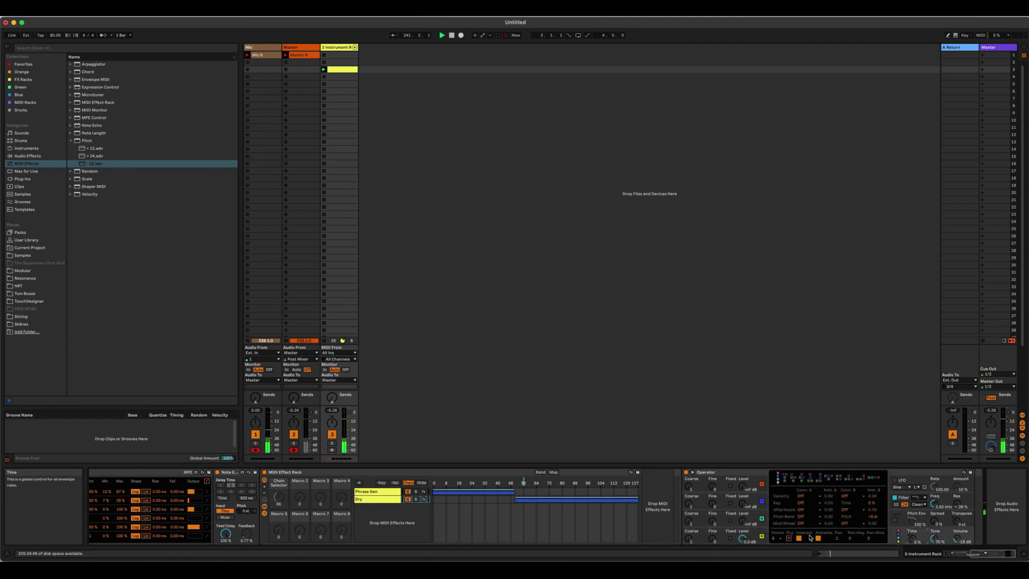
click(780, 539)
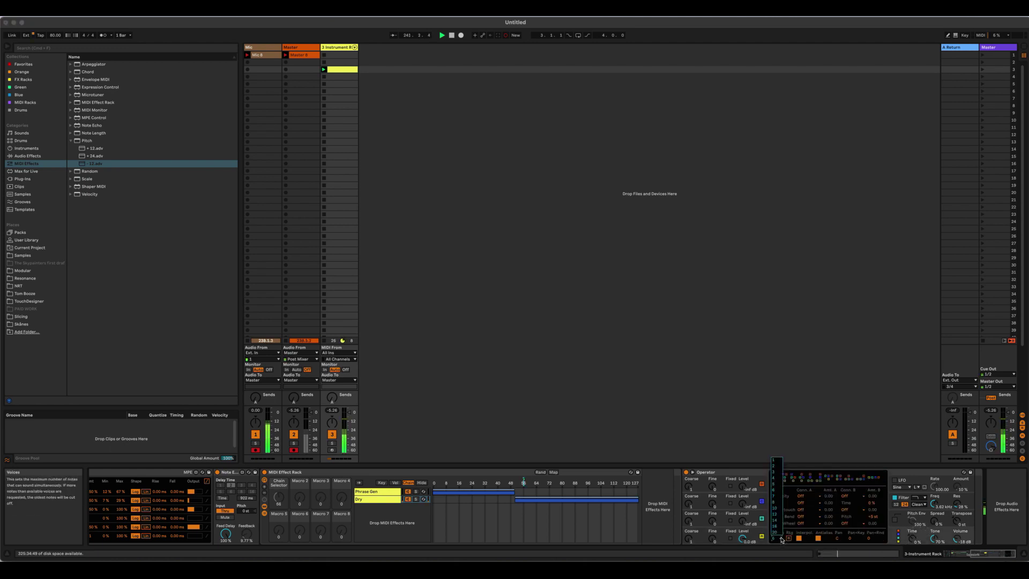
click(776, 471)
click(982, 554)
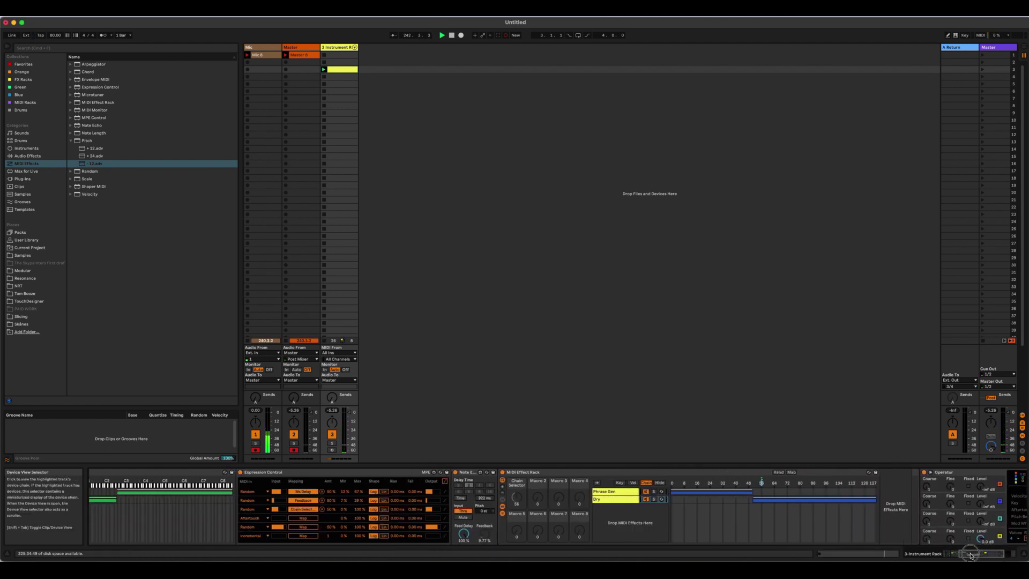
click(982, 555)
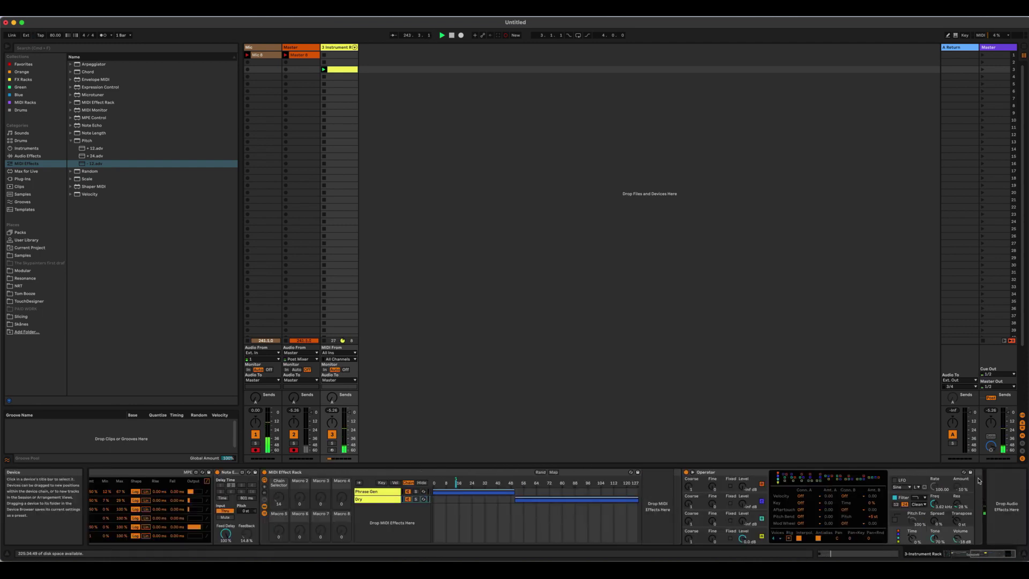
Step: Load Hybrid Reverb at the end of the Random Plink chain with 38% dry/wet, then show the Bass chain
click(72, 141)
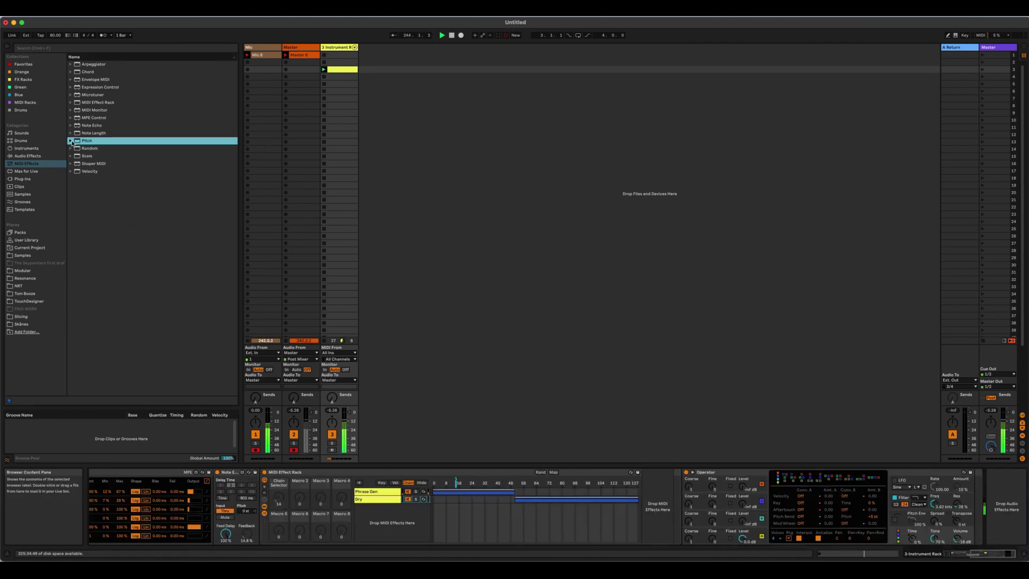
click(33, 156)
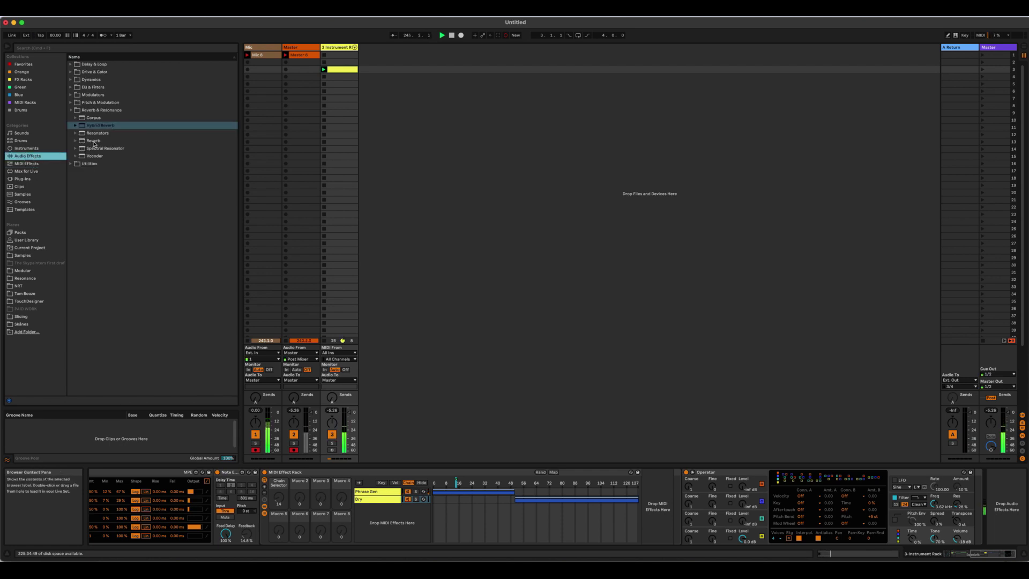
click(82, 126)
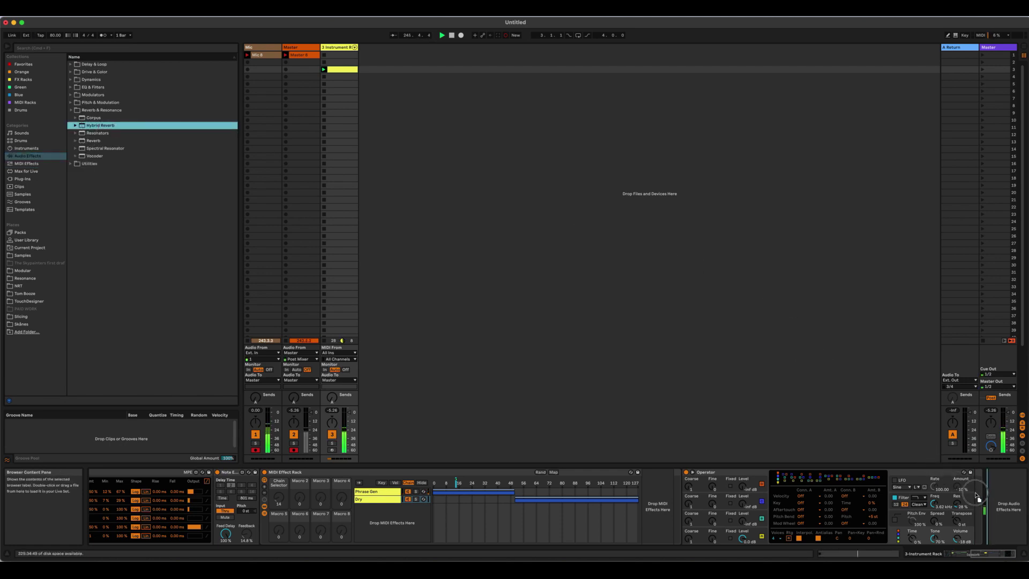
key(Return)
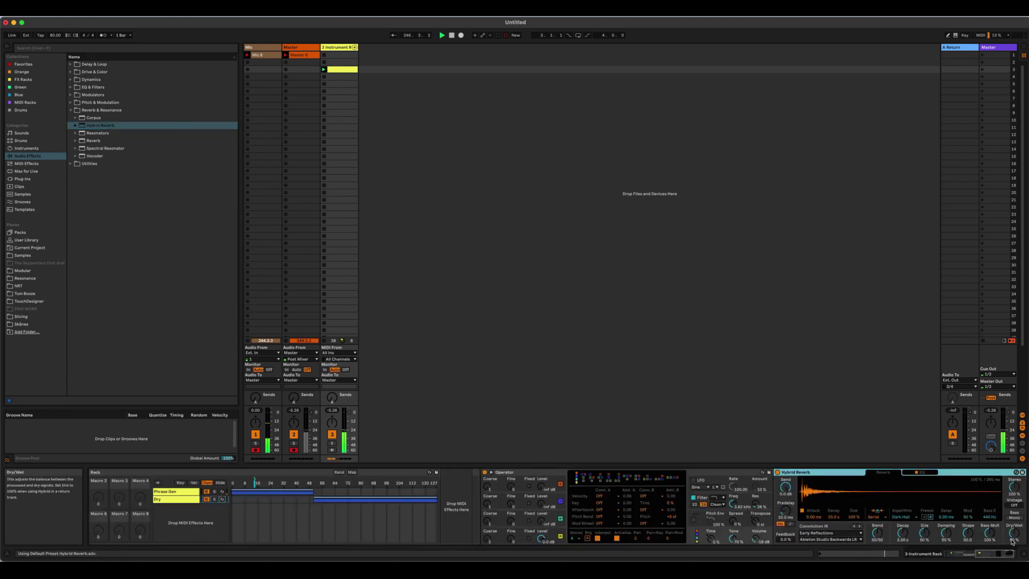
drag(1014, 533, 967, 553)
click(262, 503)
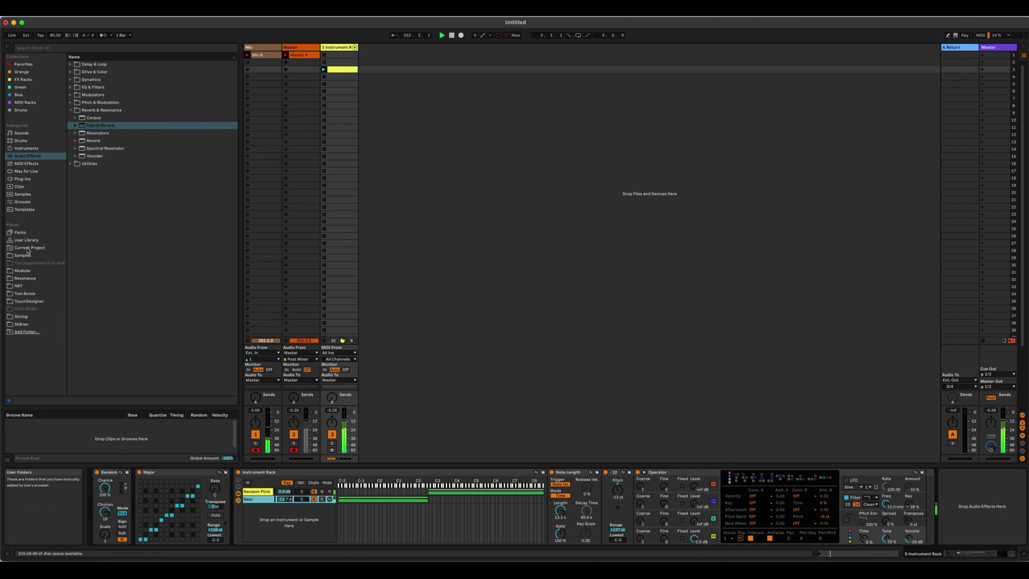
Step: Add the CV LFO from CV Tools > CV Modulation to the end of the Bass chain
click(20, 232)
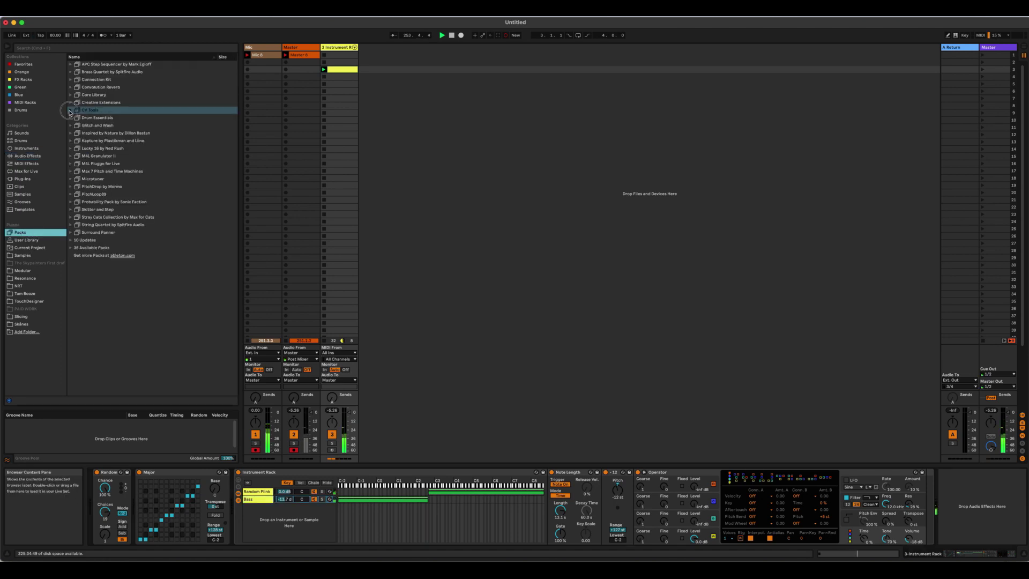
click(69, 111)
click(92, 125)
click(75, 126)
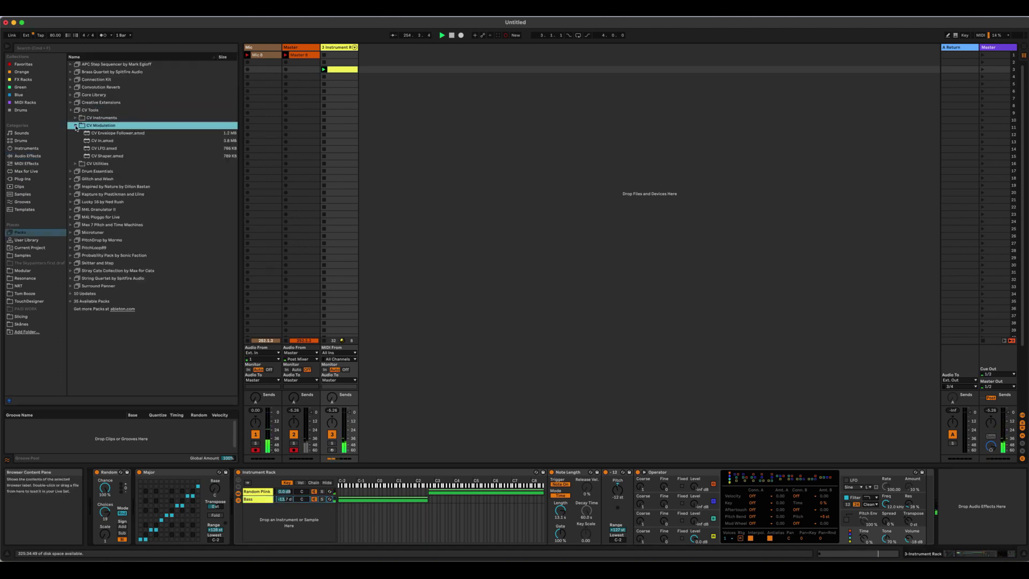
click(97, 149)
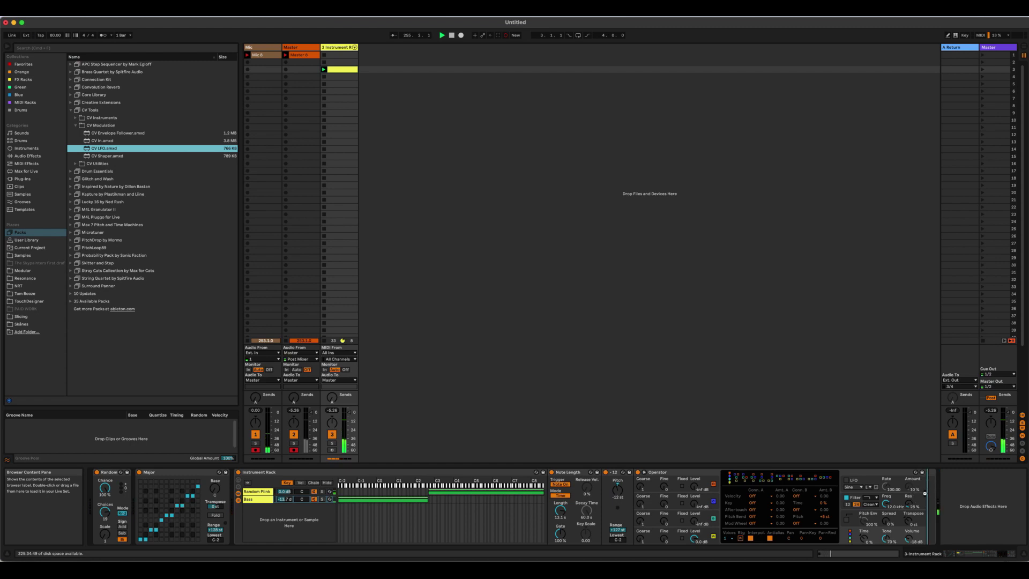
drag(925, 493, 925, 493)
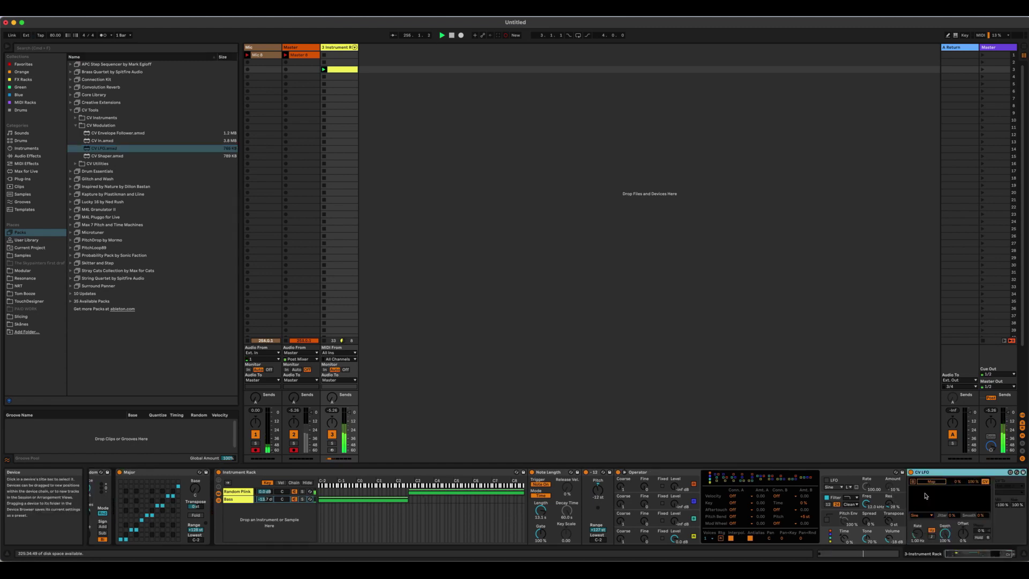
Step: Map the CV LFO to Operator's Osc-A Level with rate 2.64 Hz and depth 23.1%
click(677, 540)
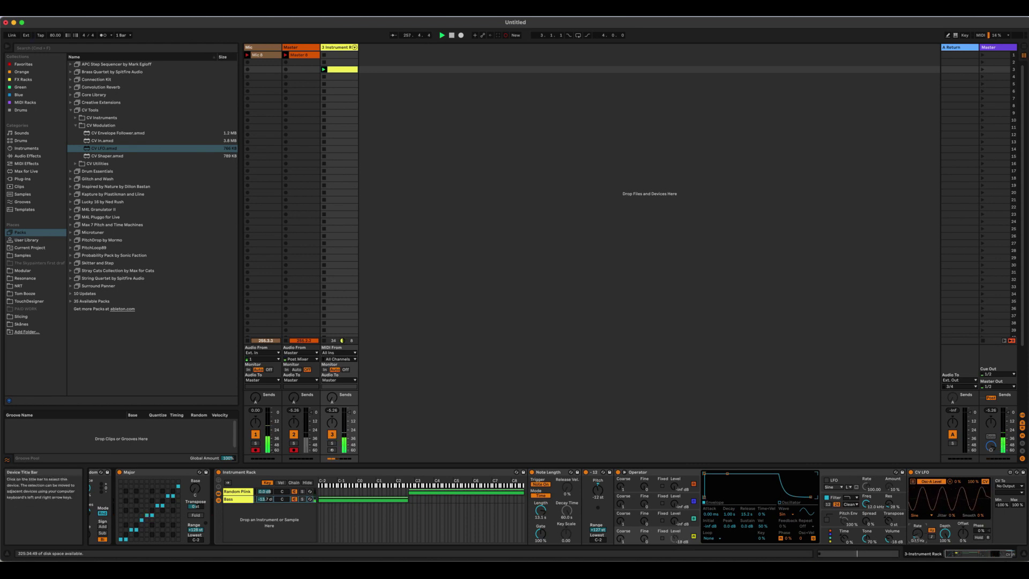
drag(917, 532, 938, 550)
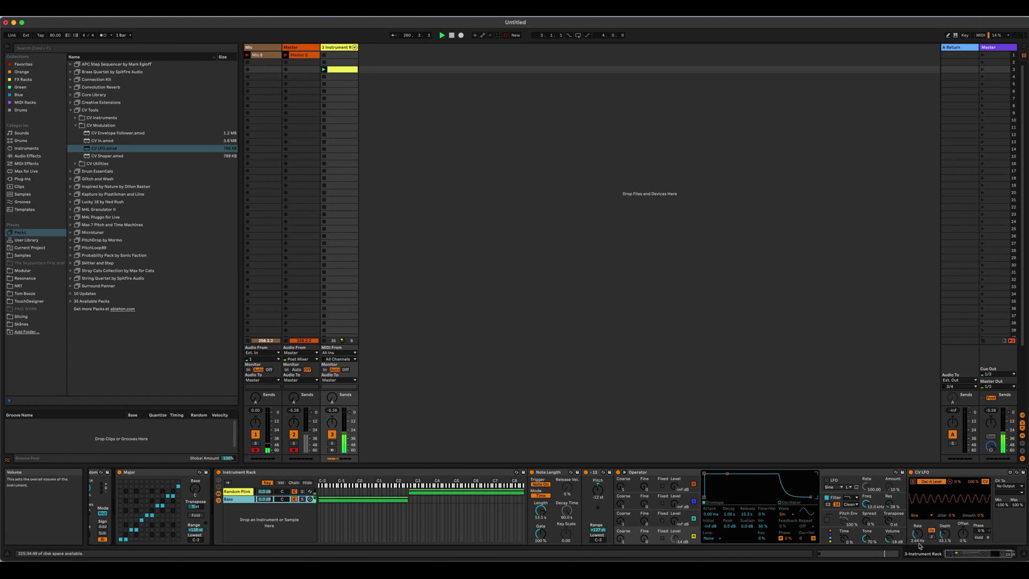
drag(956, 540, 949, 543)
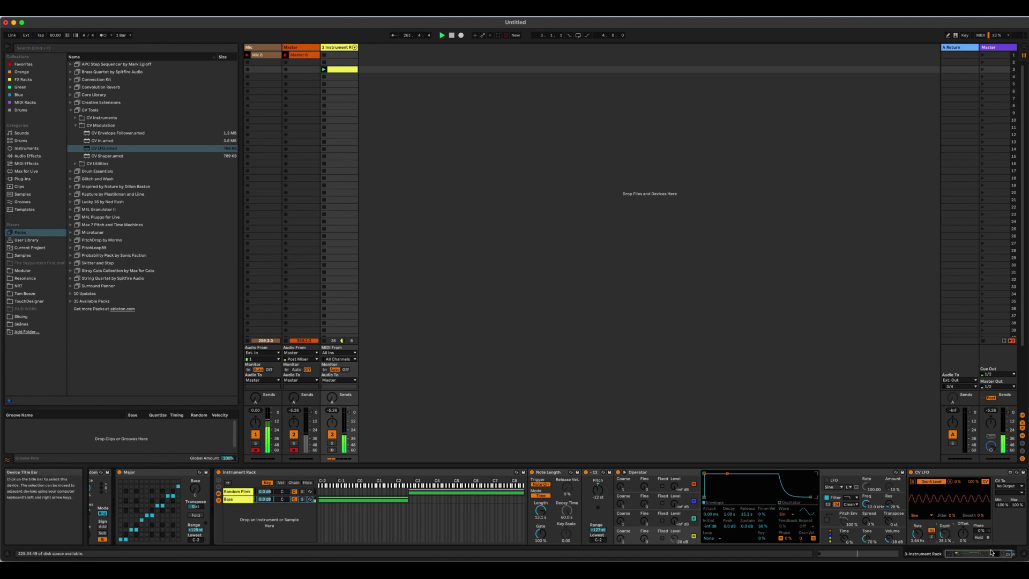
scroll(996, 554, left, 2)
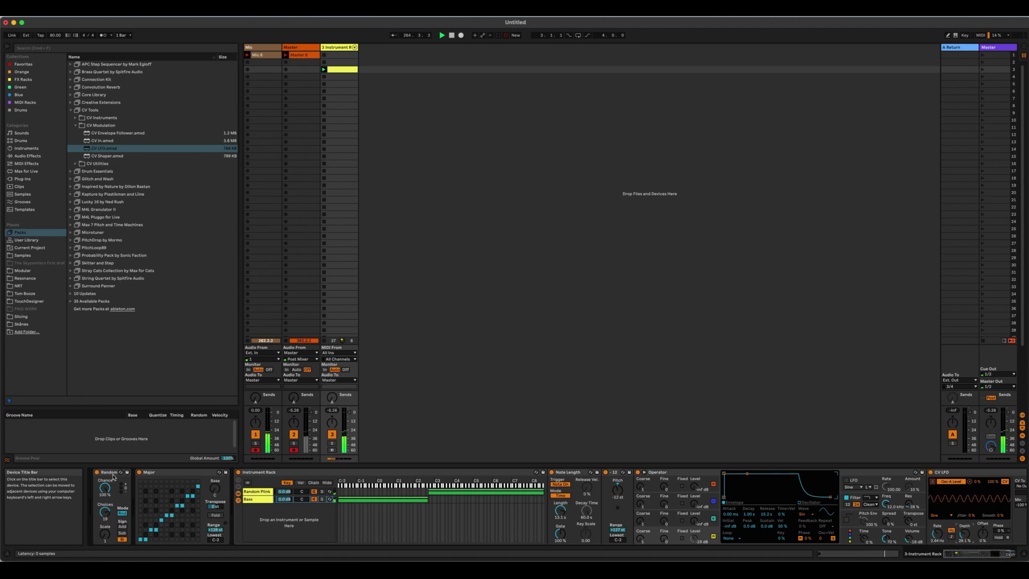
Step: Select every device from Random through CV LFO and group them with Cmd+G
click(110, 473)
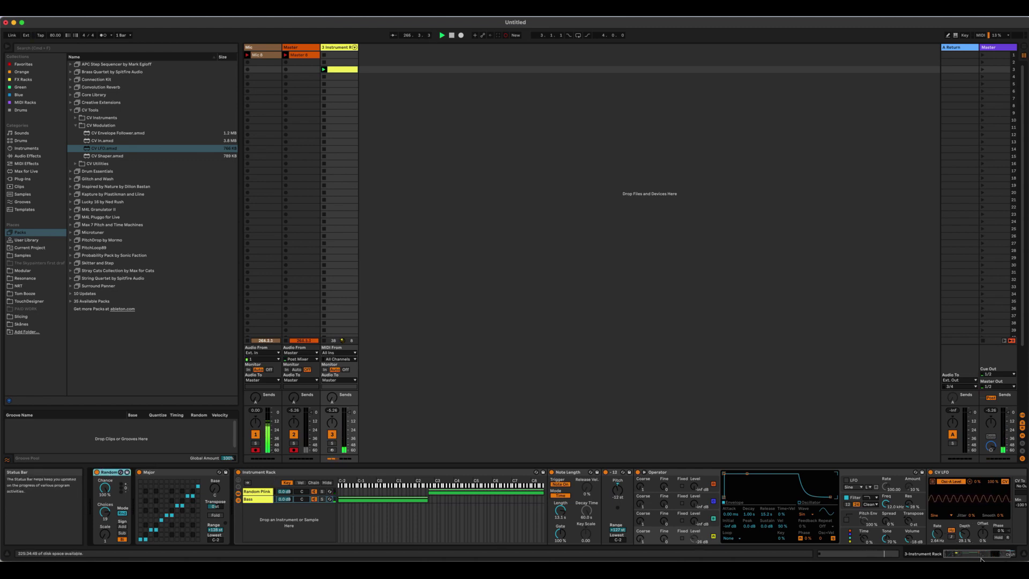
scroll(931, 497, right, 3)
click(931, 497)
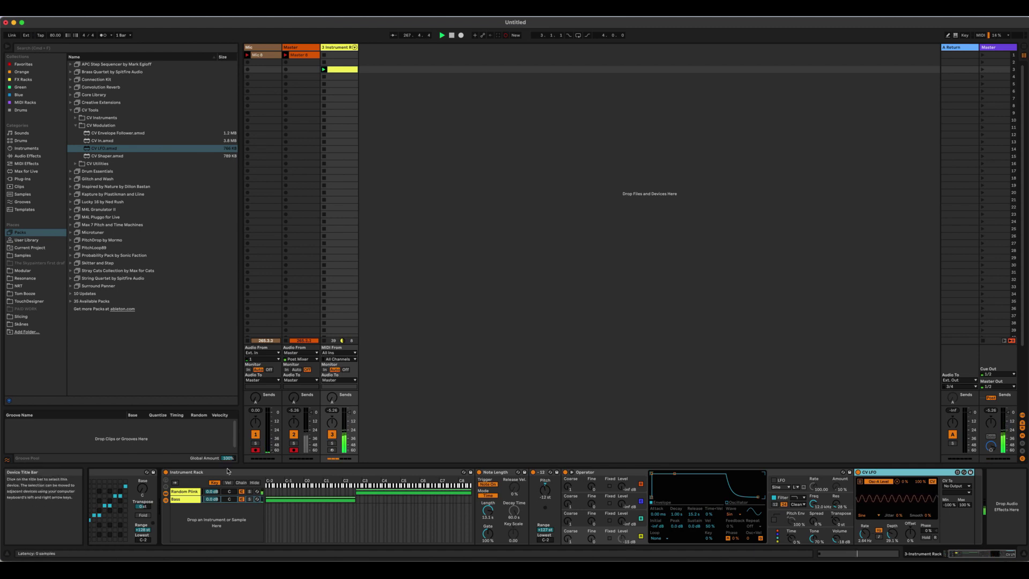
click(981, 552)
scroll(891, 559, left, 3)
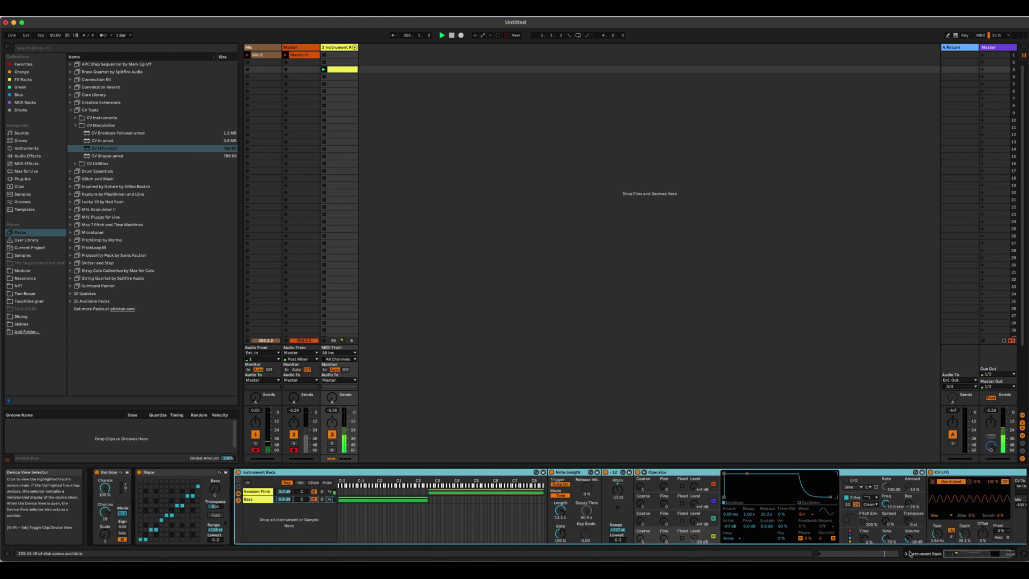
click(115, 474)
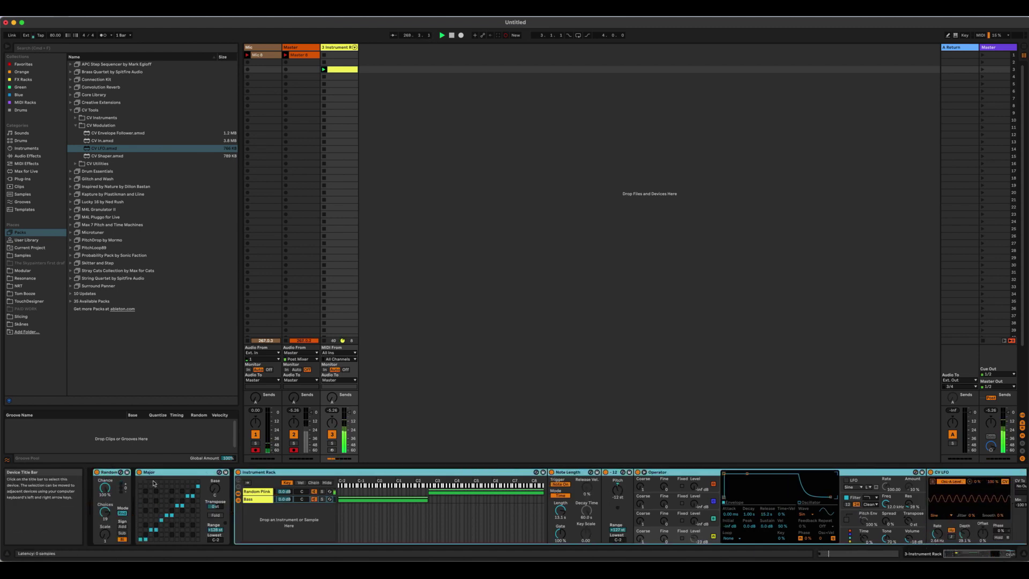
key(super+a)
key(super+g)
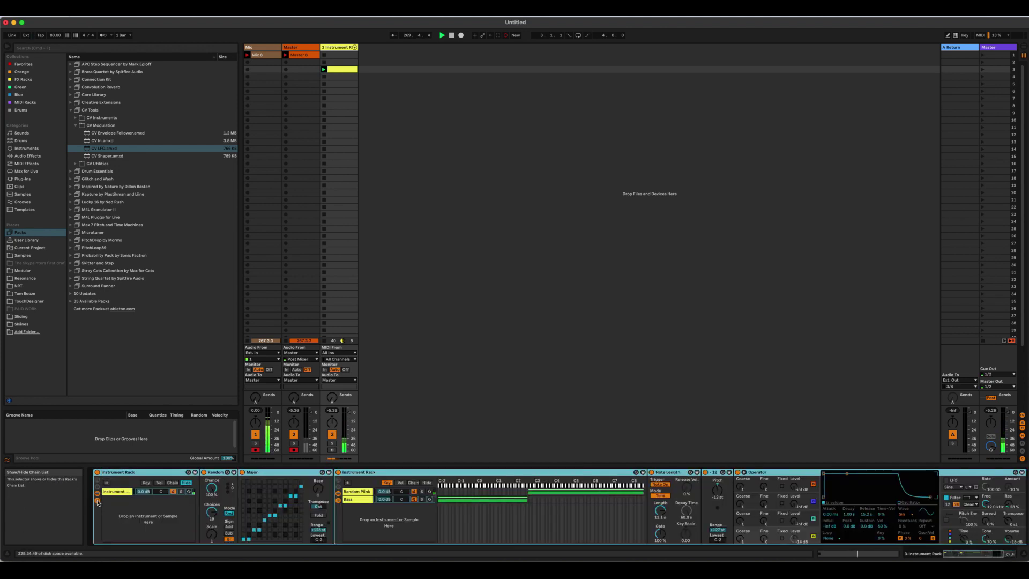
Step: Open the Random Plink chain and fold the Expression Control and MIDI Effect Rack devices
click(129, 518)
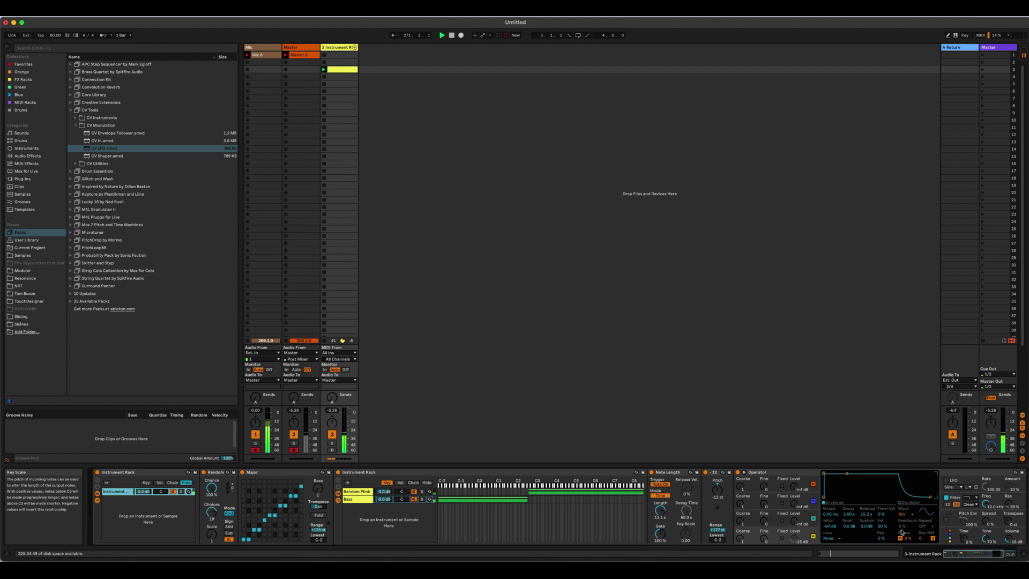
click(357, 491)
double_click(678, 472)
double_click(733, 473)
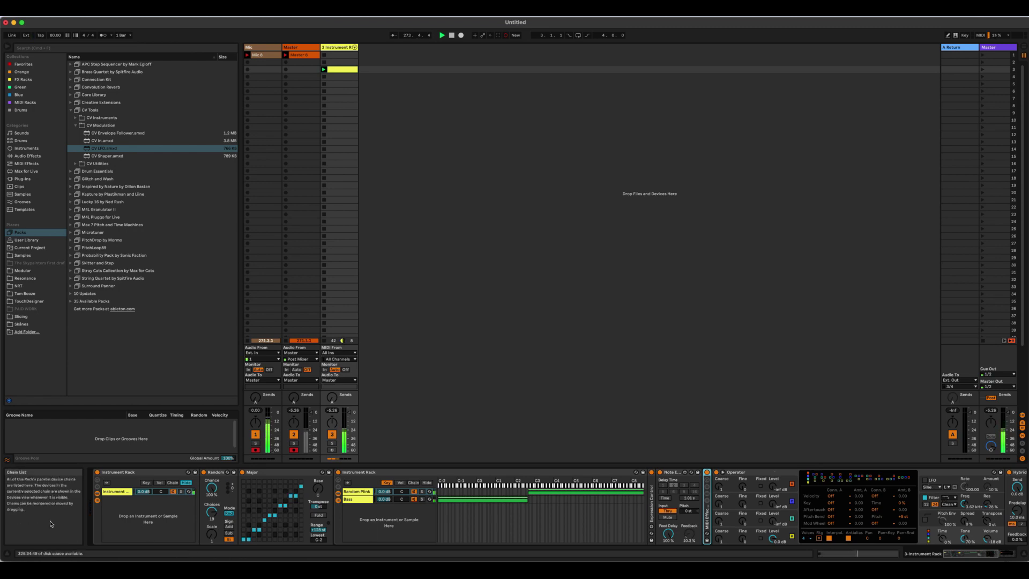
Step: Show the inner rack's macros and map Operator's Filter Freq to Macro 1
click(347, 492)
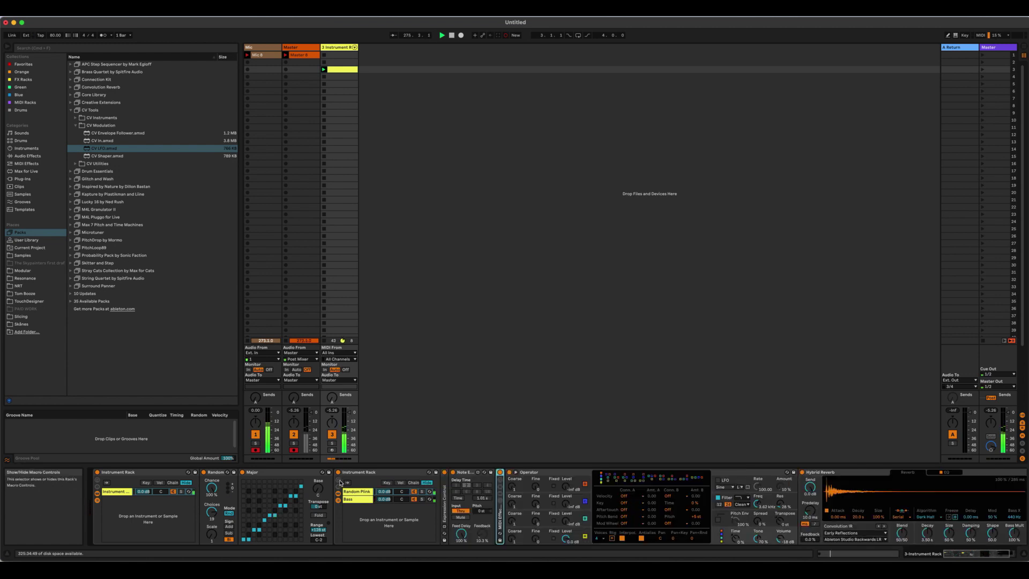
click(338, 480)
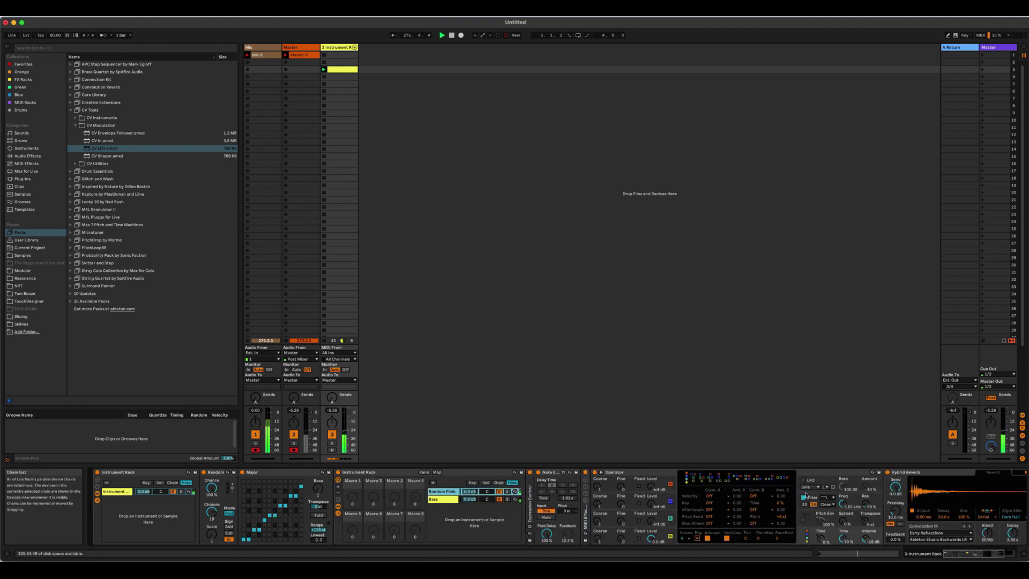
click(438, 472)
click(352, 504)
click(437, 473)
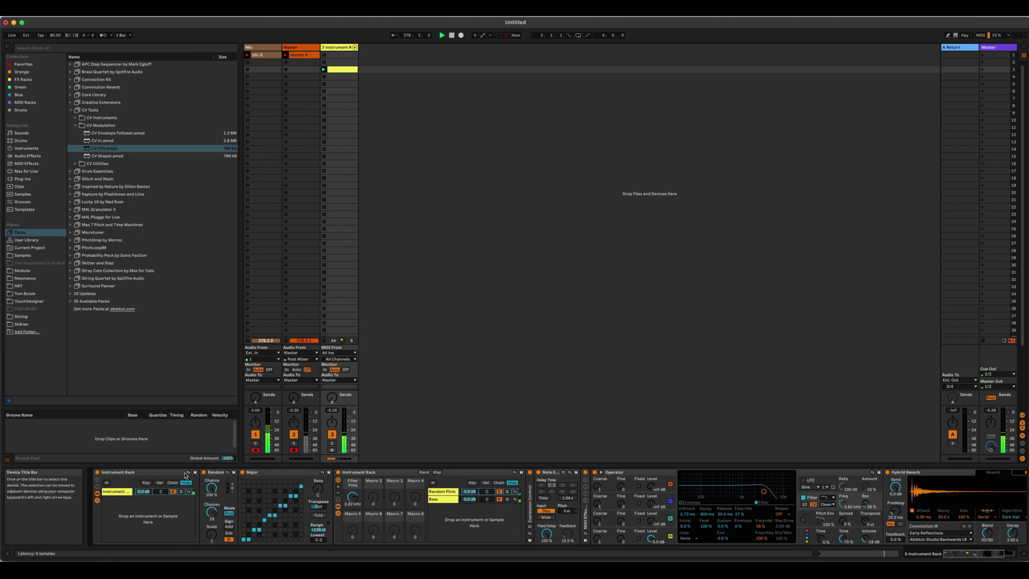
Step: Select the outer Instrument Rack and reveal its eight macro knobs
click(144, 475)
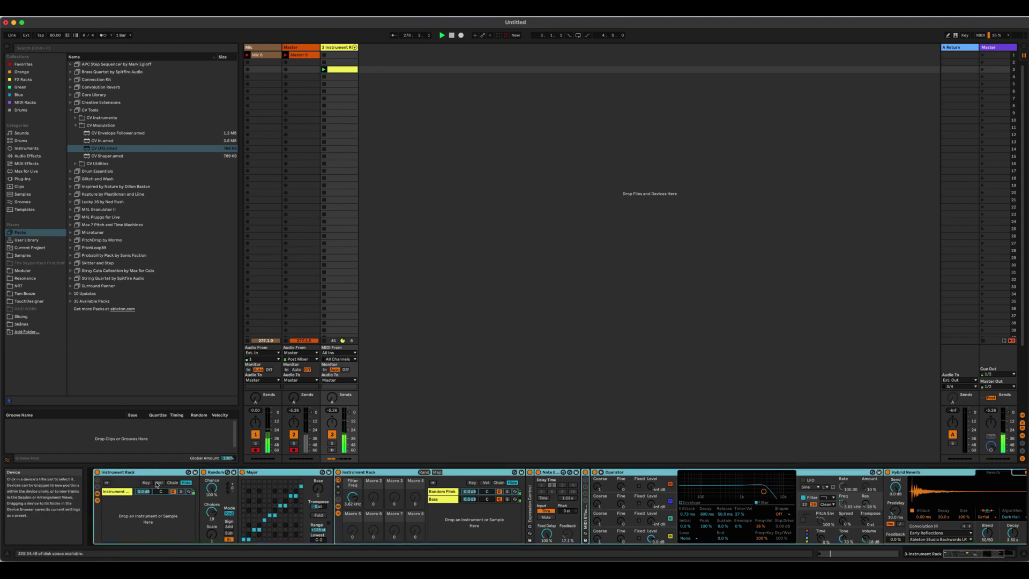
click(97, 494)
click(97, 494)
click(97, 494)
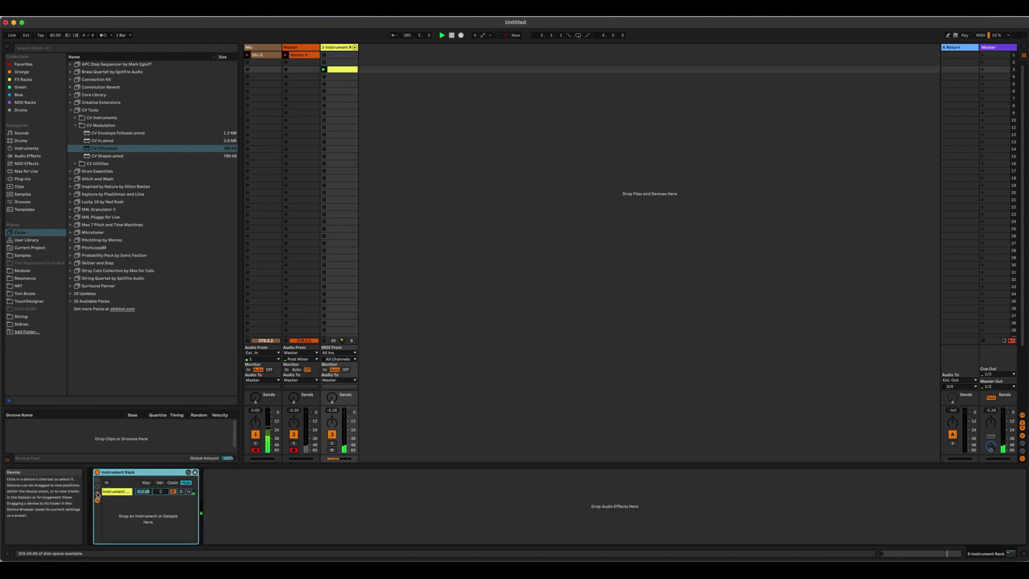
click(97, 494)
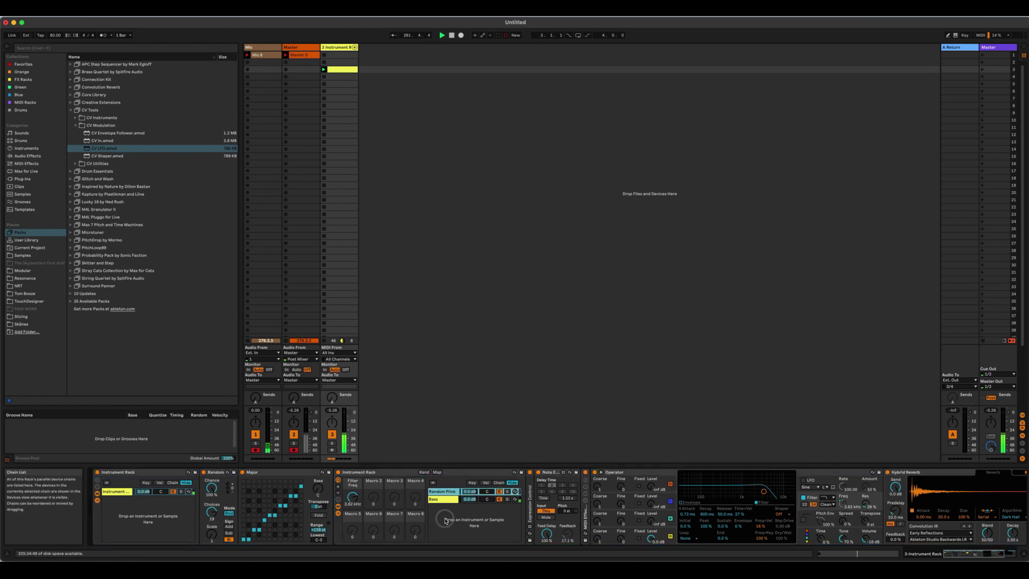
click(438, 472)
click(437, 472)
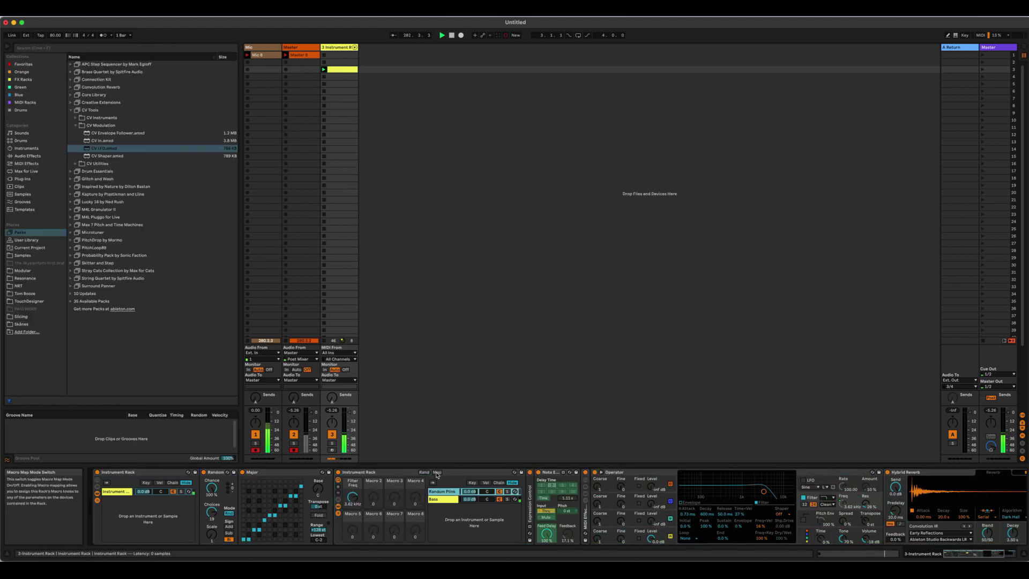
click(142, 473)
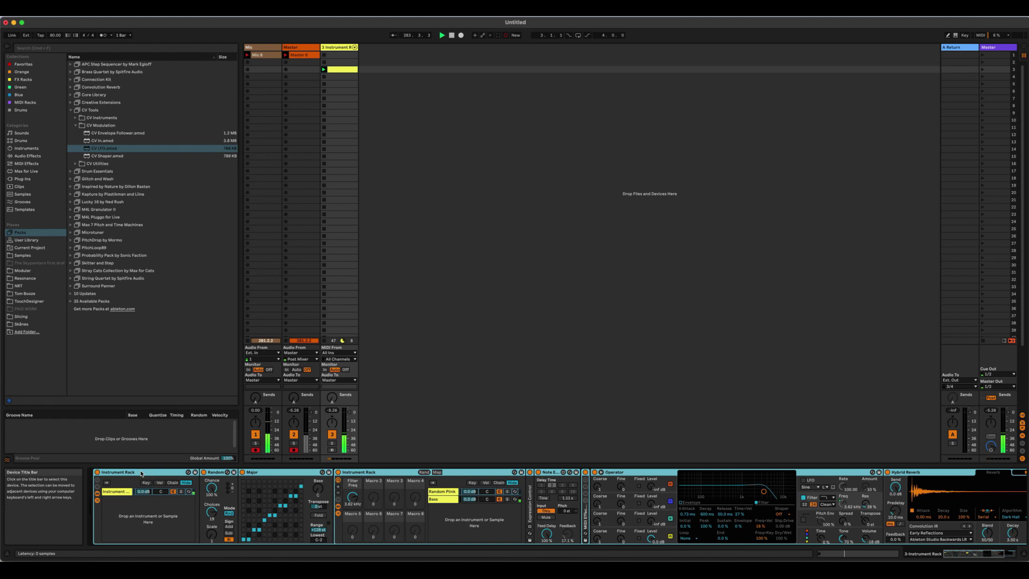
click(98, 479)
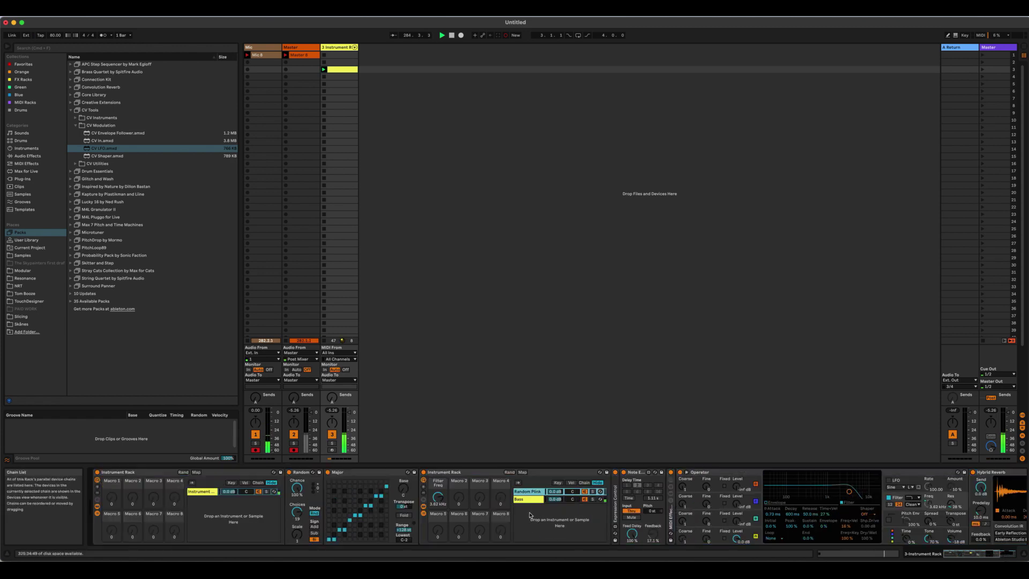
Step: Map the inner rack's Filter Freq macro to the outer rack's Macro 1
click(196, 472)
click(439, 504)
click(112, 504)
click(197, 472)
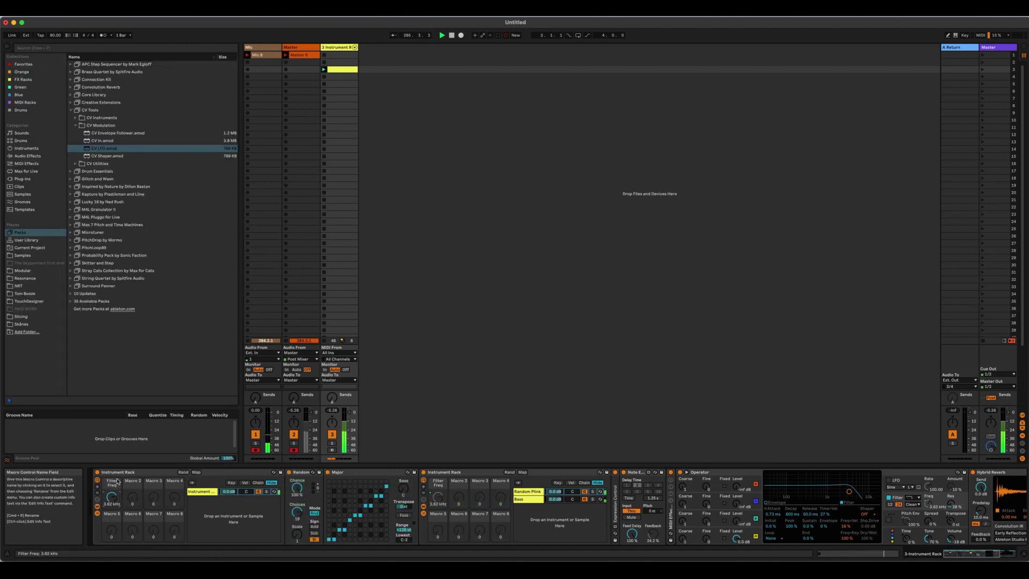
Step: Rename the outer Macro 1 to 'Plink Cutoff'
click(112, 482)
key(super+r)
text(Plink)
key(Return)
key(Return)
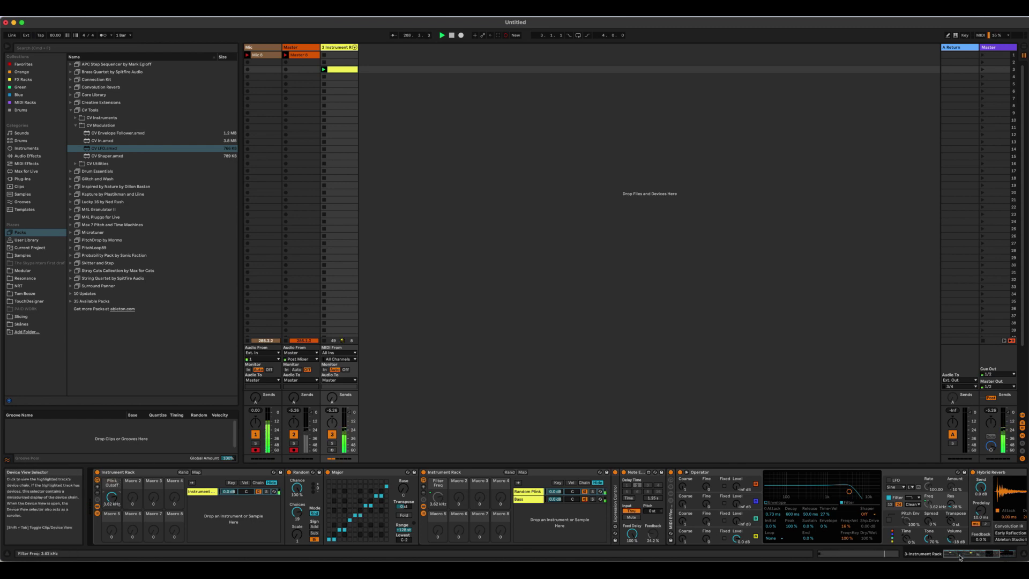
click(984, 556)
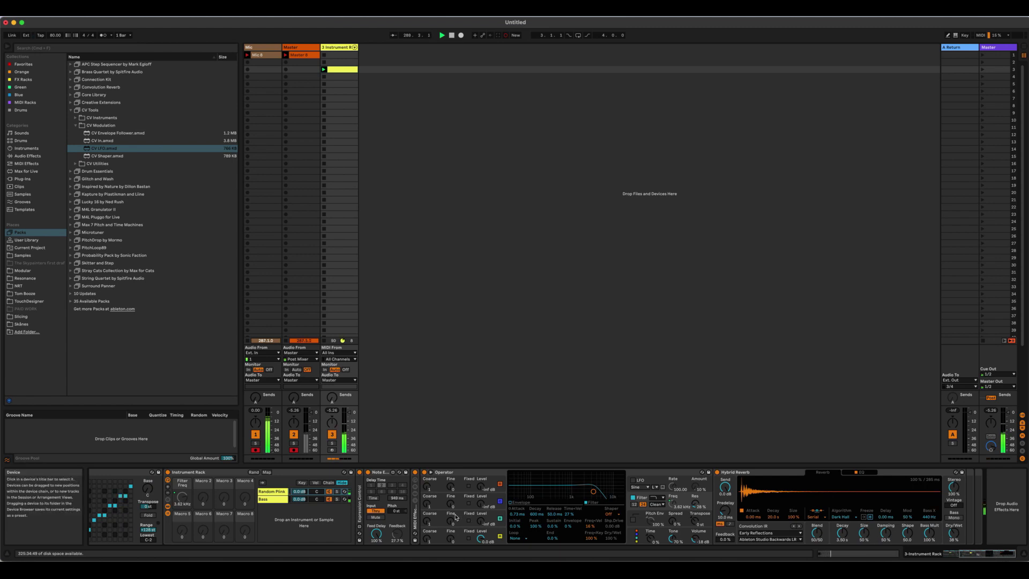
Step: Map Hybrid Reverb's Decay and Dry/Wet to the inner rack's Macros 2 and 3
click(267, 473)
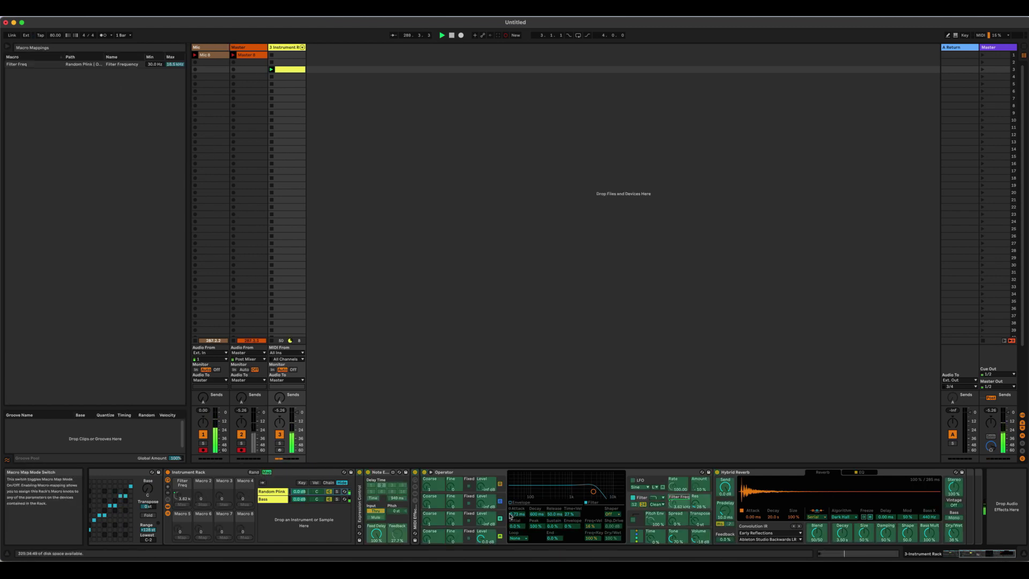
click(843, 534)
click(203, 504)
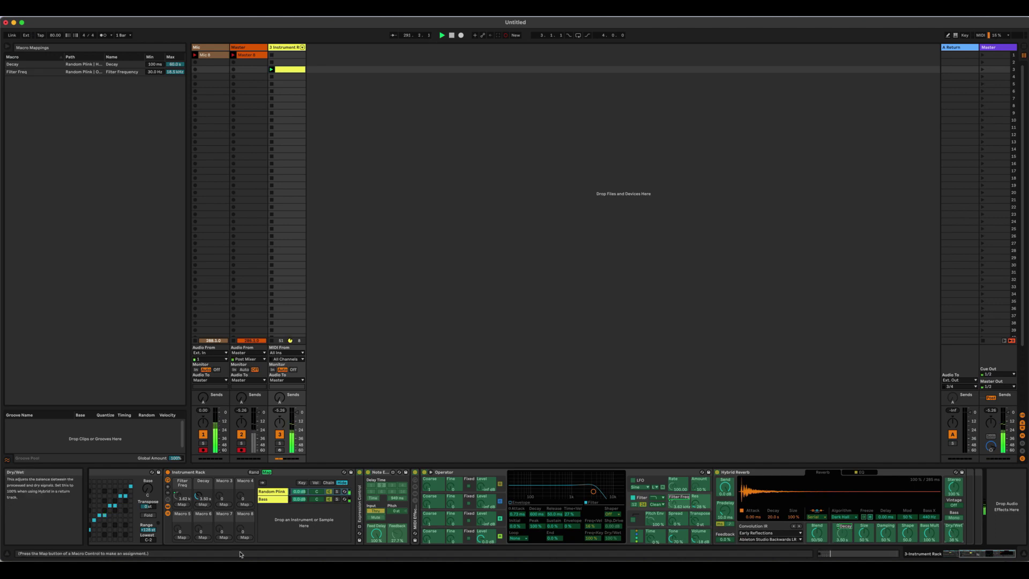
click(267, 473)
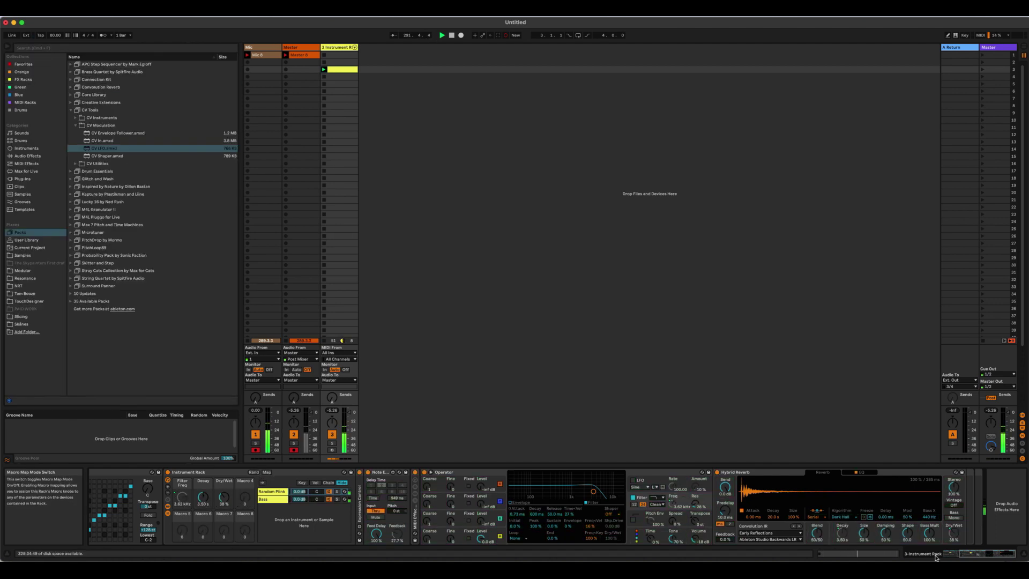
click(951, 557)
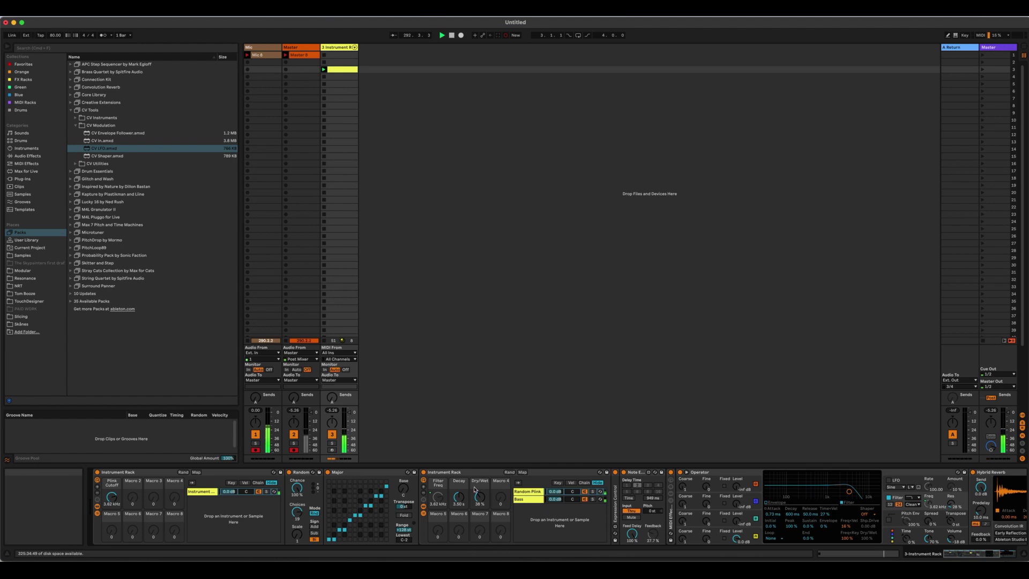
Step: Map the inner Decay and Dry/Wet macros to the outer rack's Macros 2 and 3
click(196, 472)
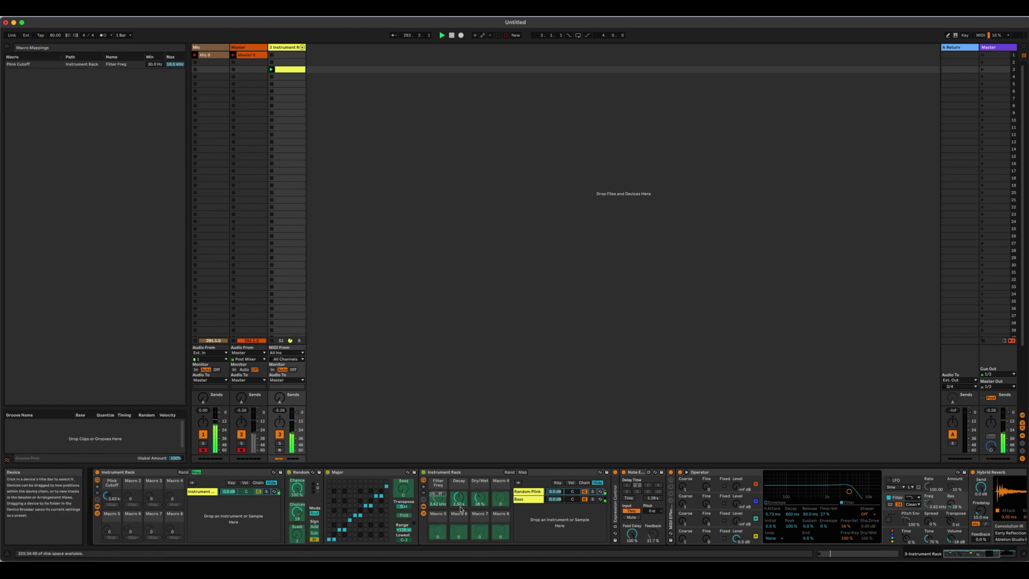
click(133, 505)
click(459, 497)
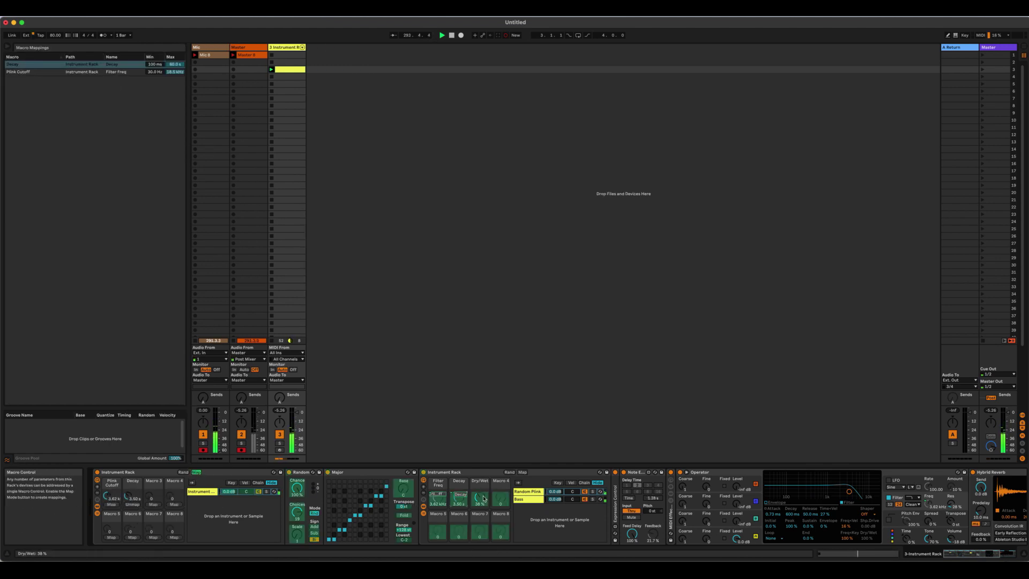
click(481, 485)
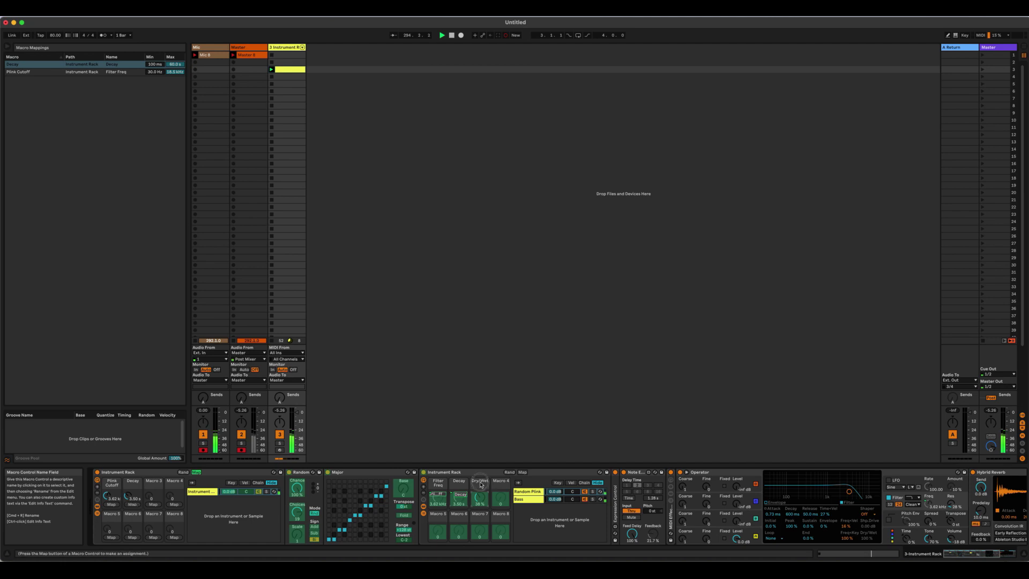
click(147, 505)
click(196, 472)
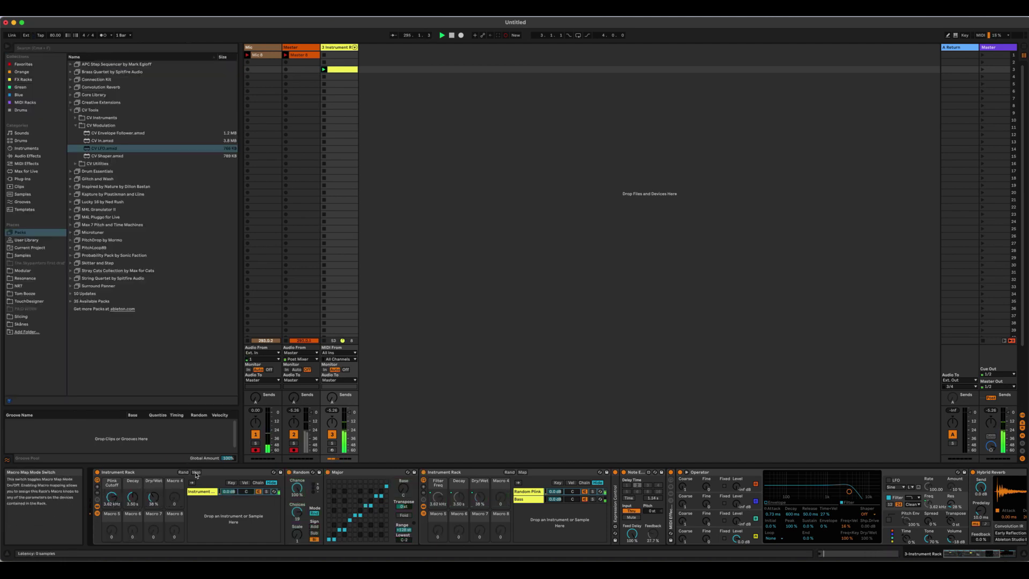
Step: Name the outer Macros 2 and 3 'Verb Decay' and 'Verb D/W'
click(133, 481)
key(Return)
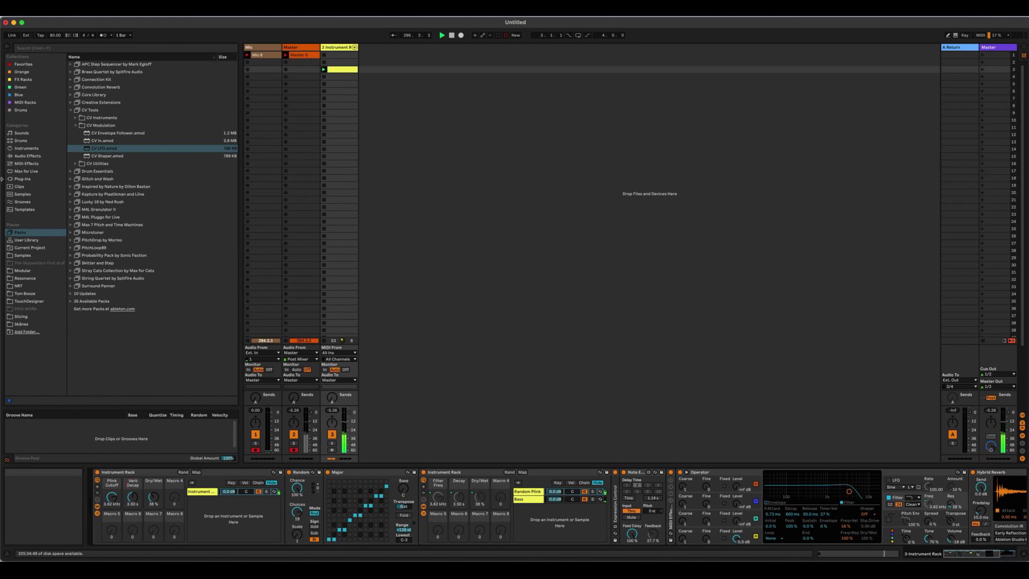
click(156, 481)
text(Verb D/W)
key(Return)
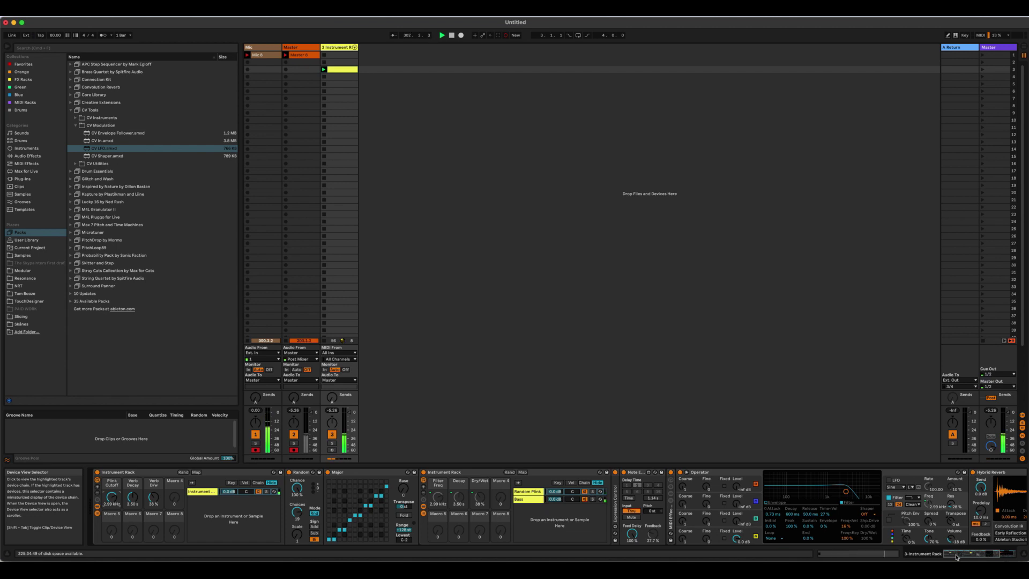
Step: Move along the chain to Operator and display its bottom operator's envelope
drag(957, 558, 963, 557)
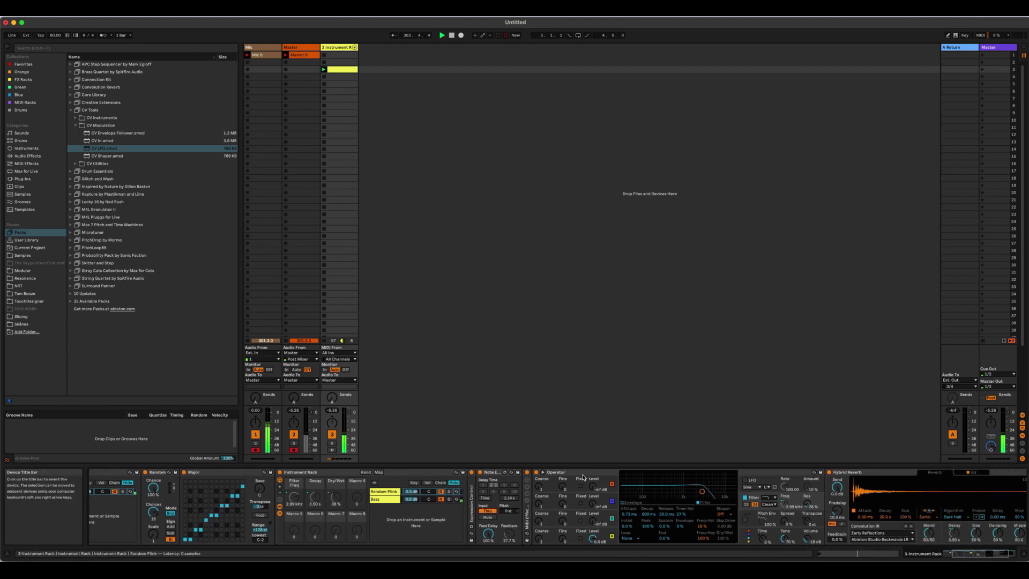
click(577, 534)
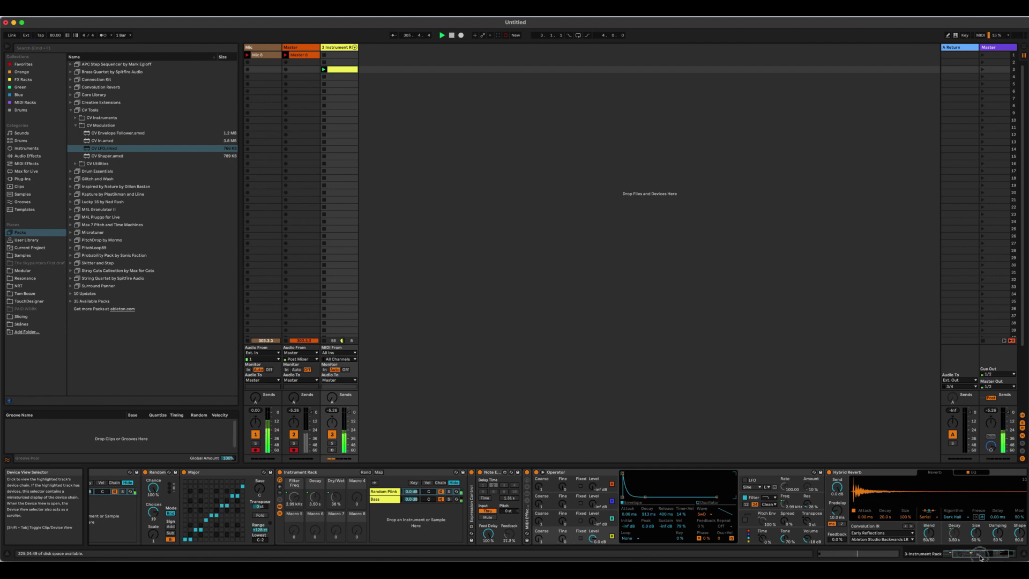
drag(980, 557, 1007, 559)
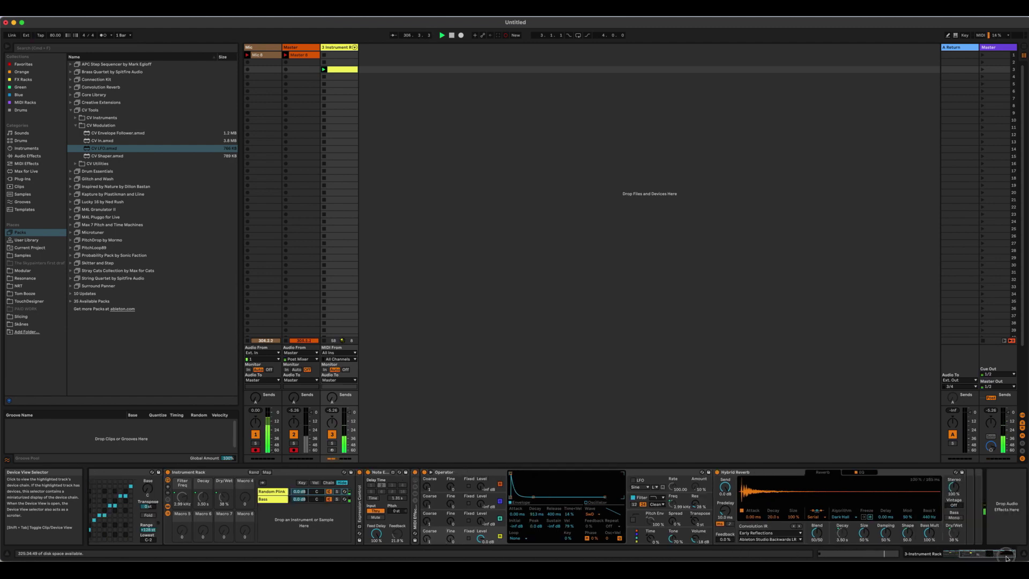
drag(989, 559, 967, 559)
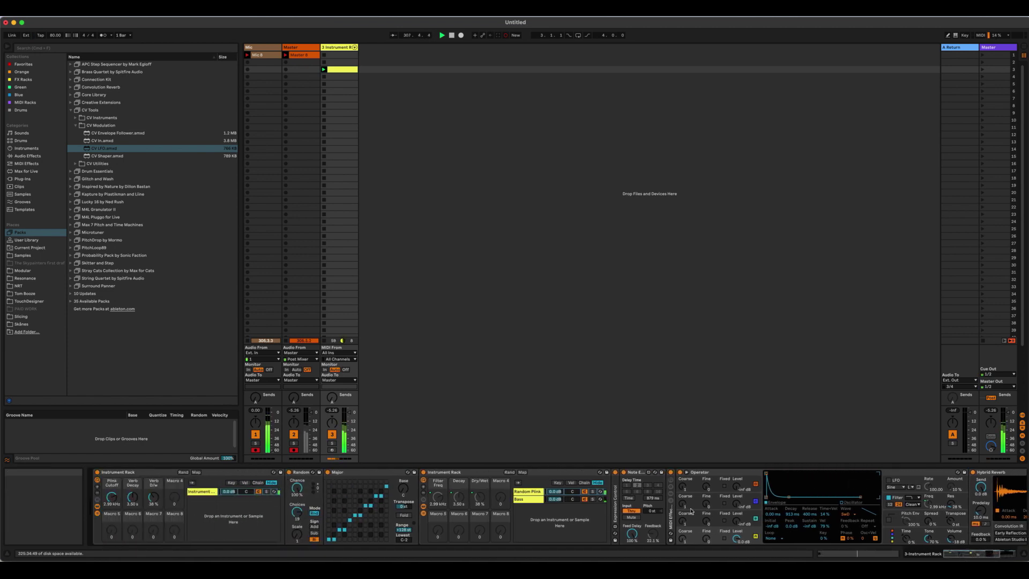